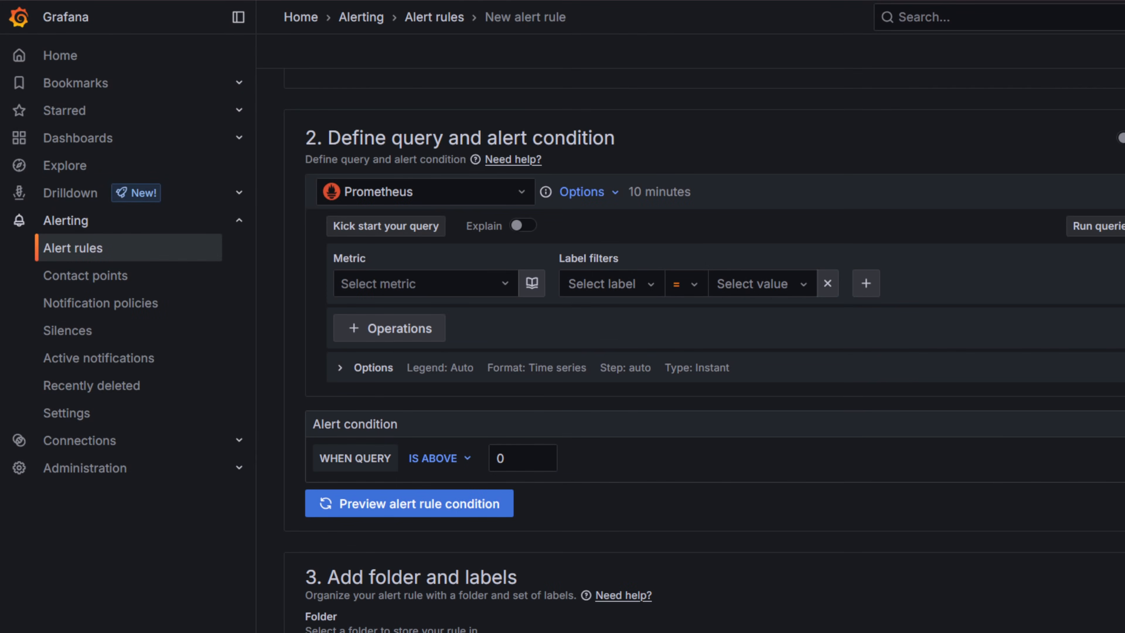
Build the Prometheus query with the flask_app_cpu_usage metric, add an instance label filter and open its value choices
click(420, 284)
key(Up)
key(Up)
key(Up)
key(Return)
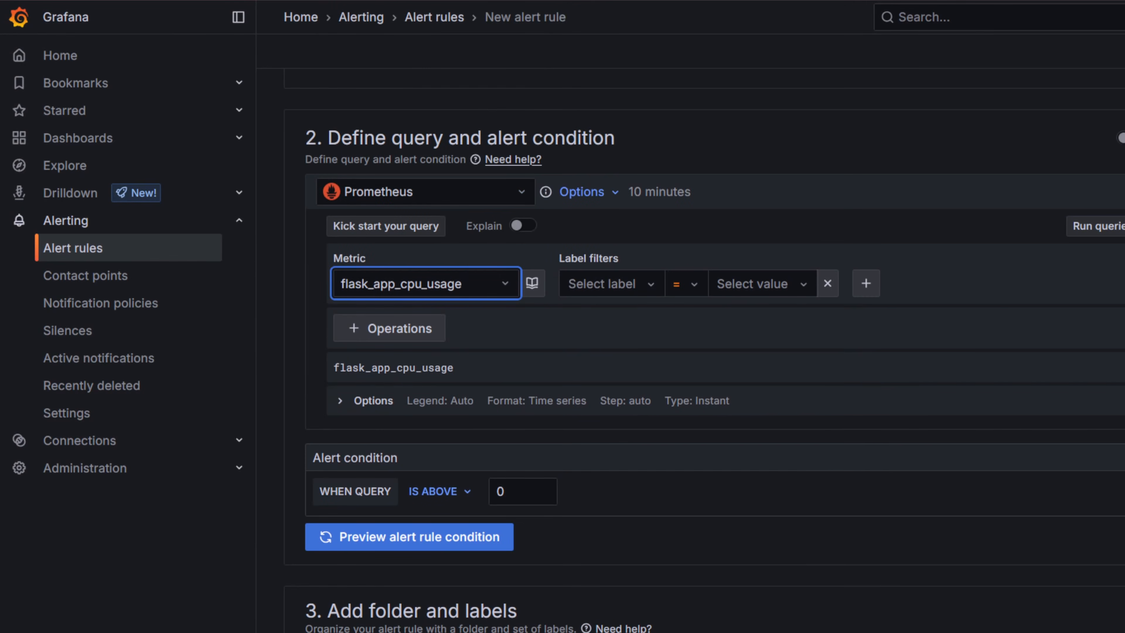
click(611, 283)
click(596, 349)
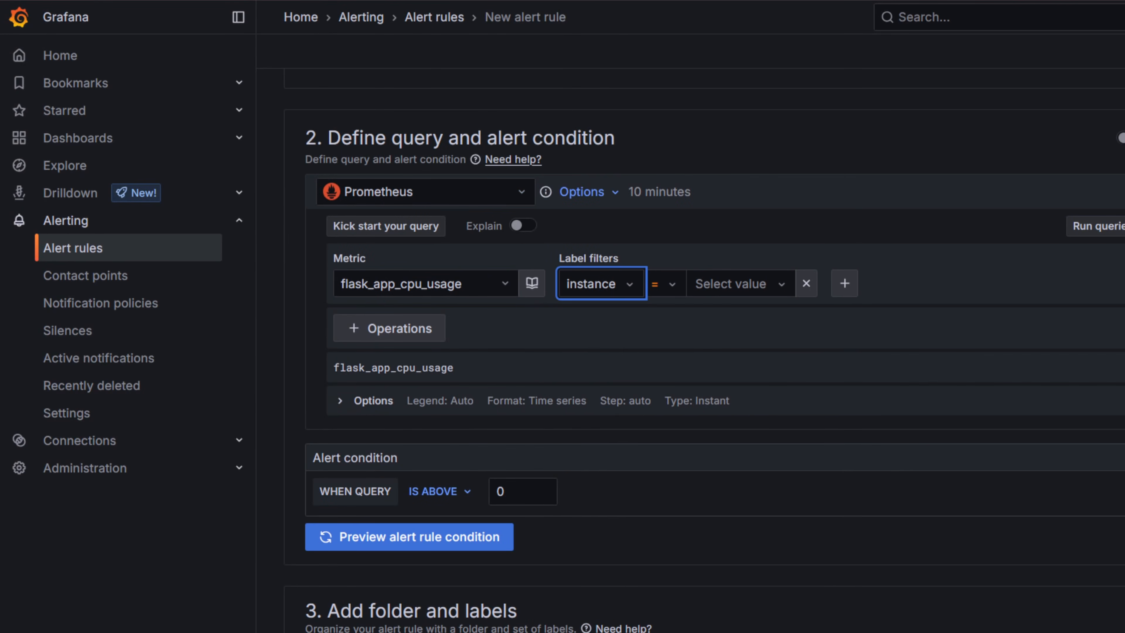
click(739, 284)
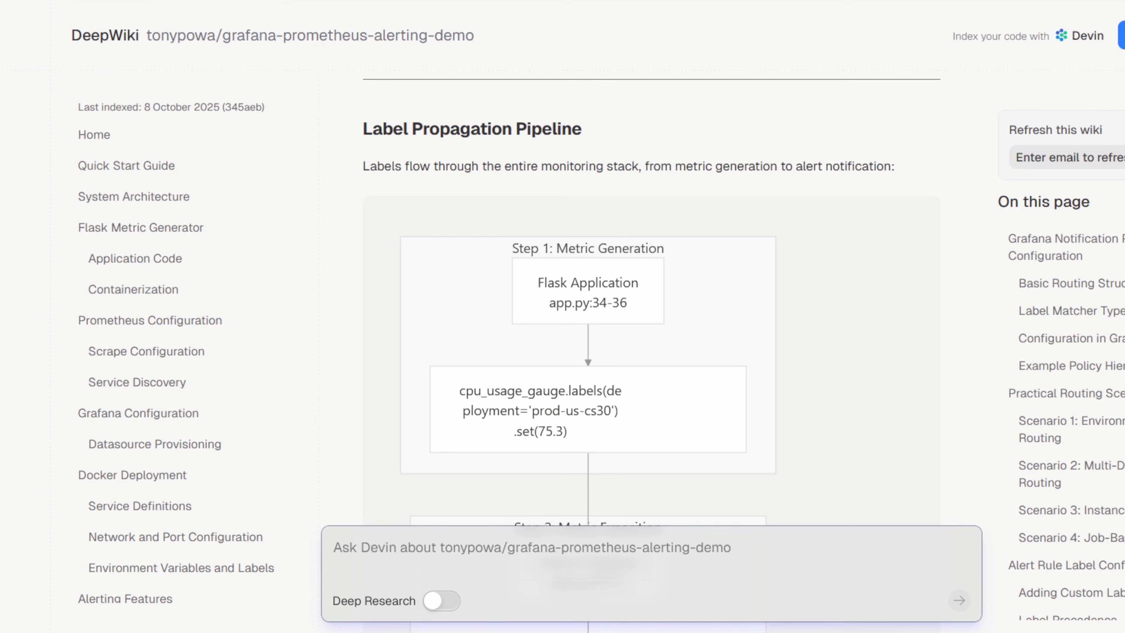
Switch to DeepWiki and read the Label Propagation Pipeline diagram from metric generation through to notification routing
scroll(651, 350, down, 5)
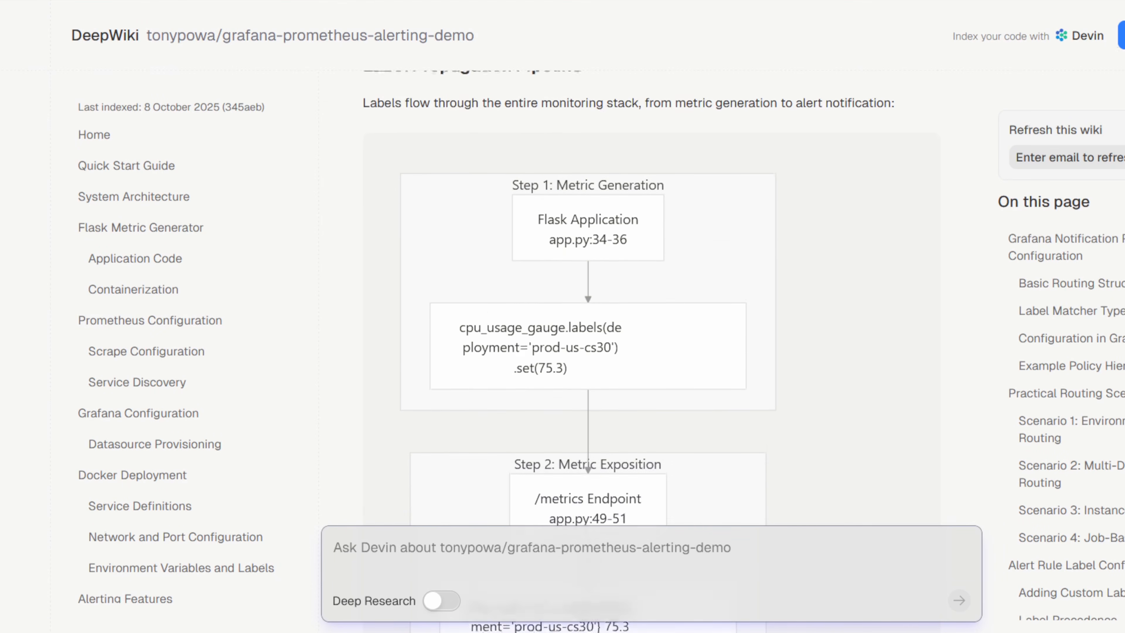
scroll(651, 350, down, 7)
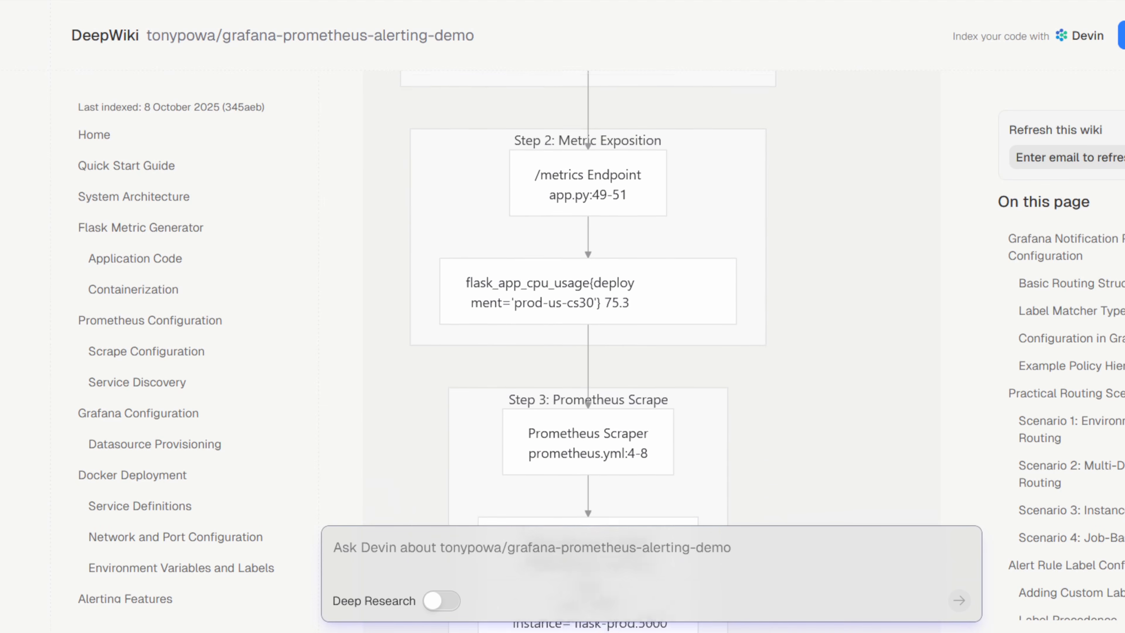
scroll(651, 350, down, 7)
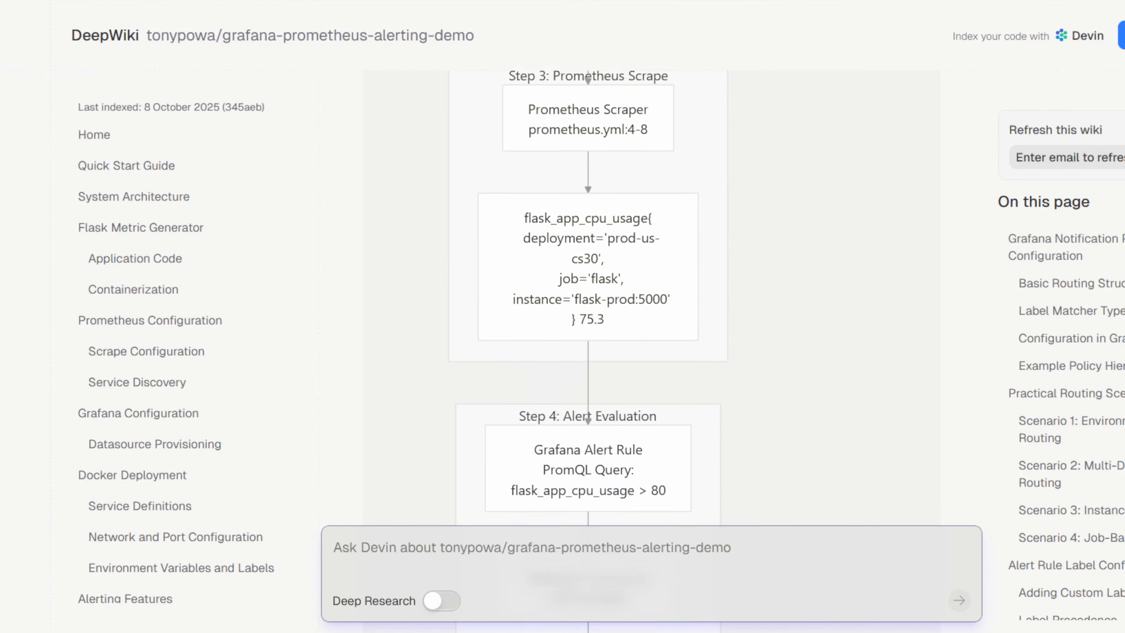
scroll(650, 350, down, 7)
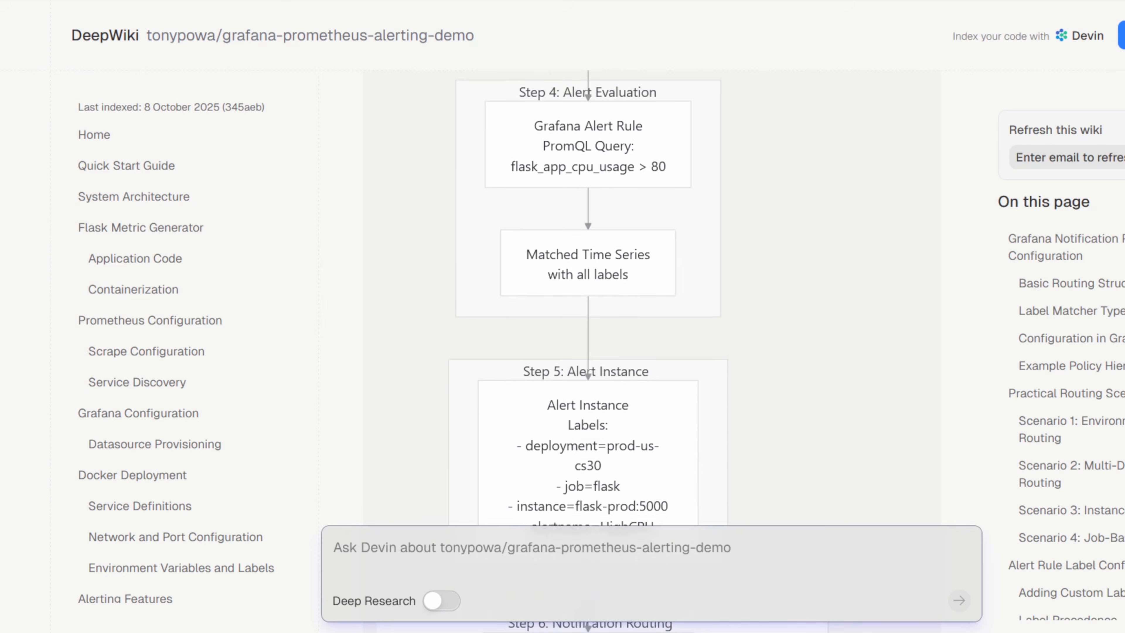
scroll(650, 350, down, 6)
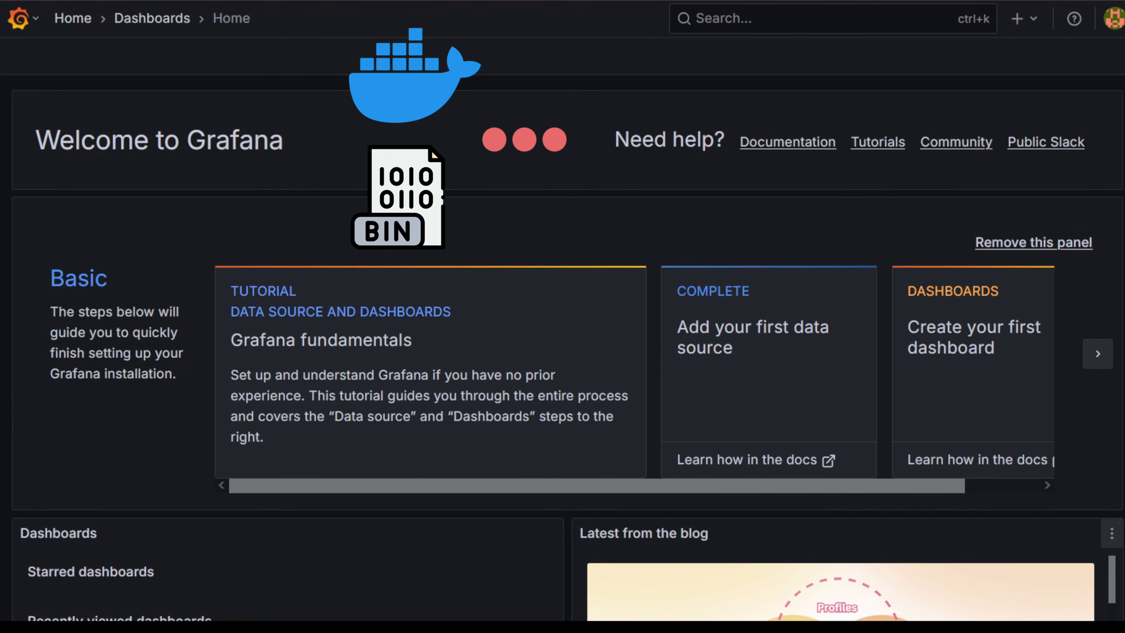
Start a new child notification policy under the default policy in Grafana, matching environment = production
click(18, 18)
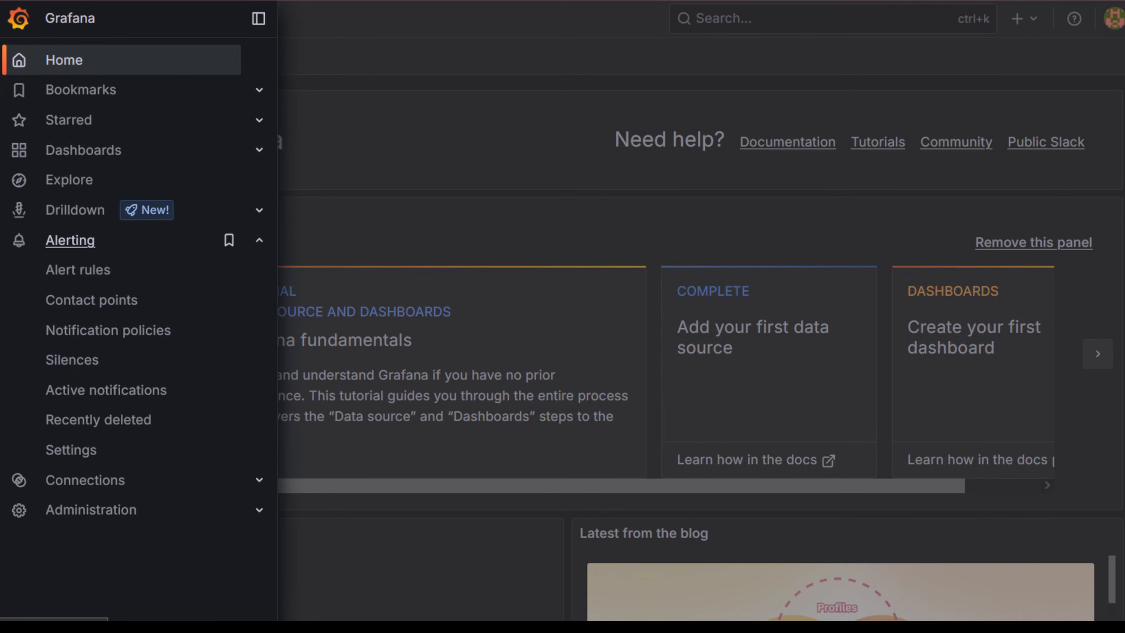
click(107, 330)
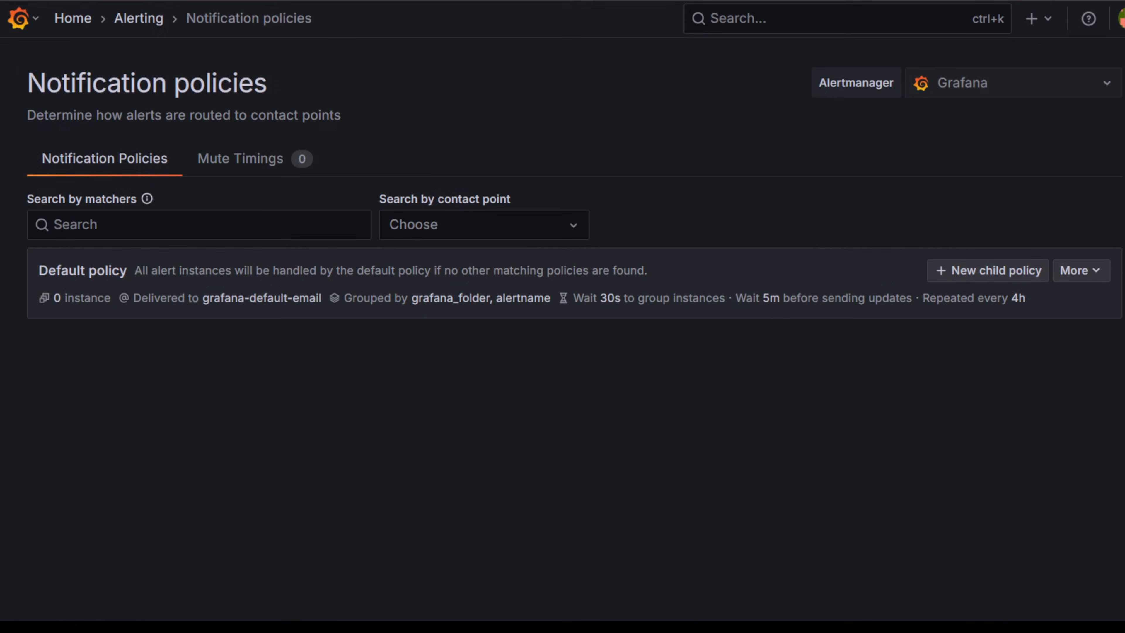
click(988, 271)
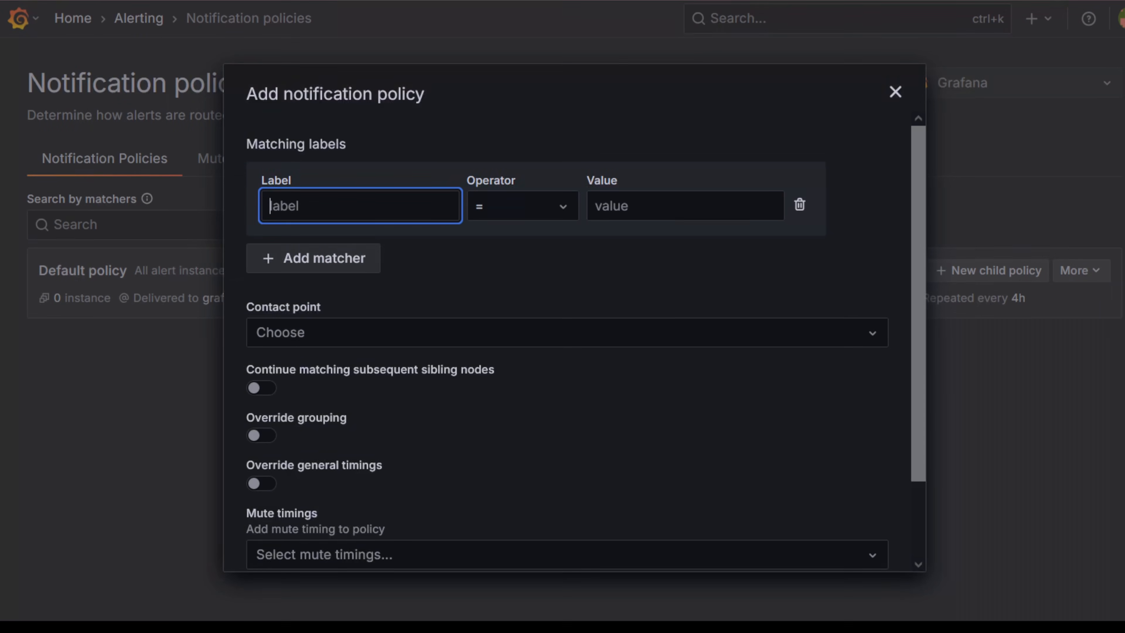
text(environment)
key(Tab)
key(Tab)
text(production)
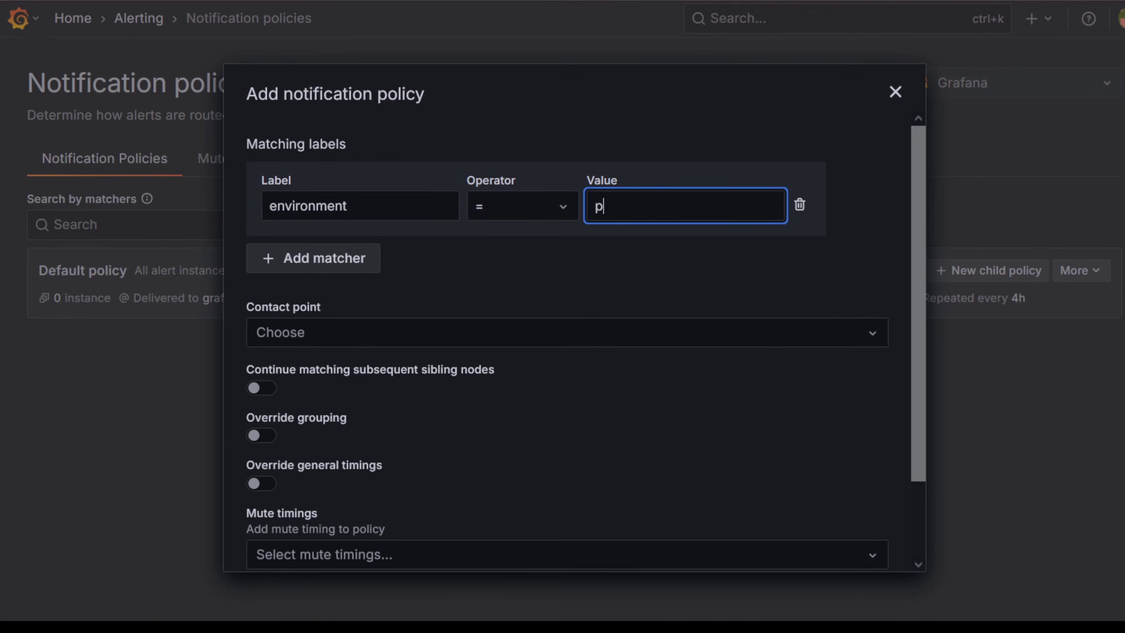
Route the production policy to slack-prod, enable continued matching of subsequent sibling nodes, and save the policy
key(Tab)
key(Tab)
key(Tab)
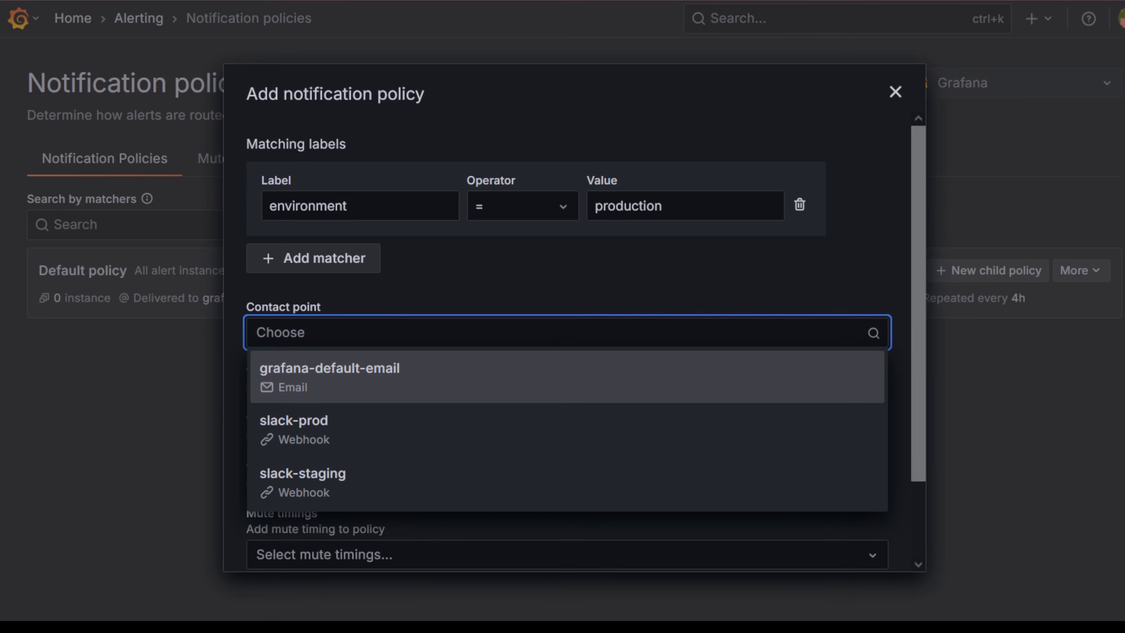
key(Down)
key(Return)
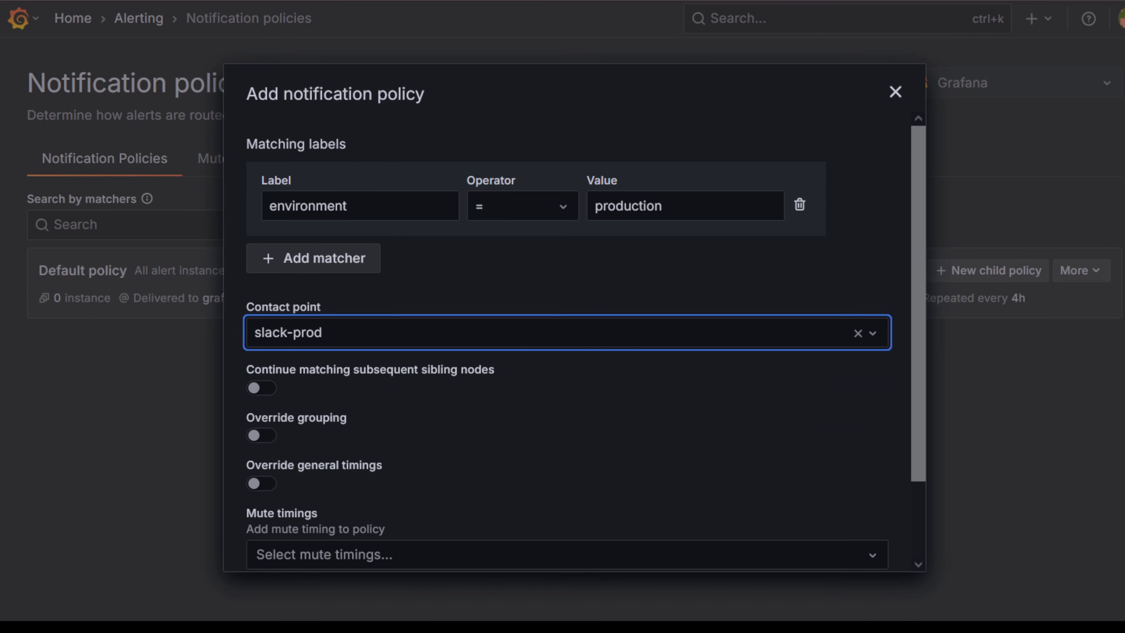
key(Tab)
key(space)
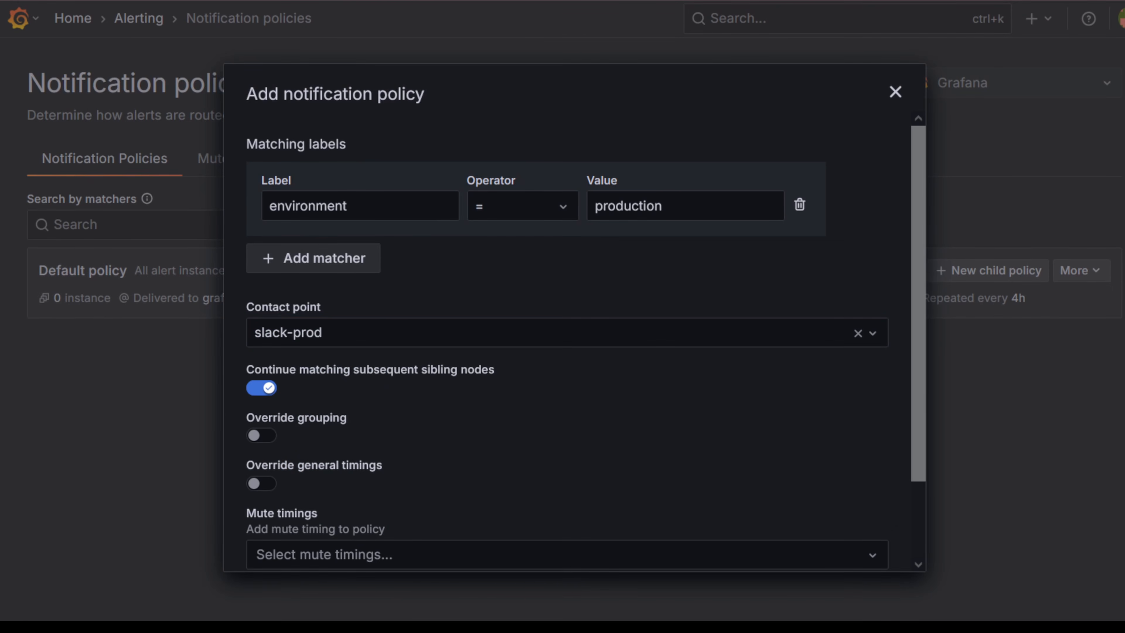
scroll(586, 340, down, 2)
click(836, 533)
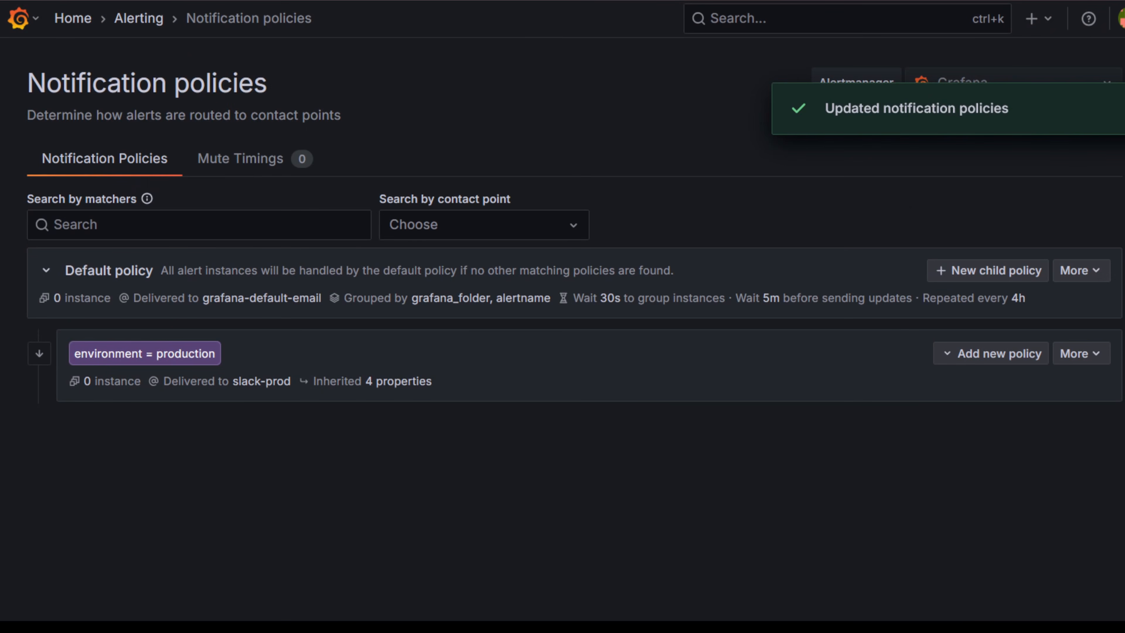
Start another child policy under the default policy with the matcher environment = staging
click(987, 271)
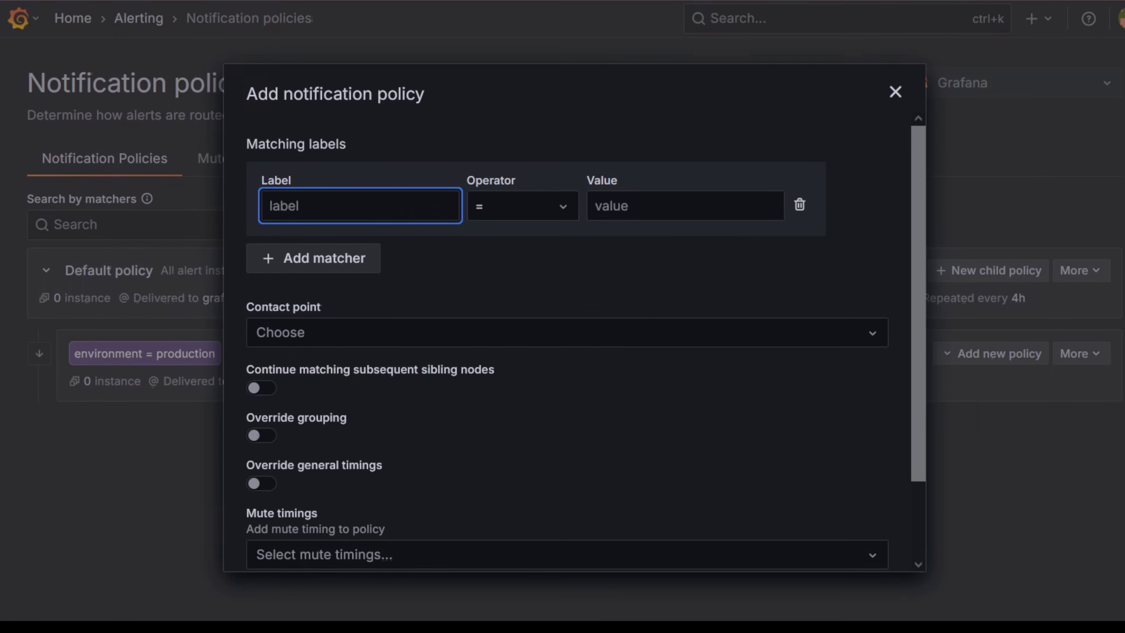
text(environment)
key(Tab)
key(Tab)
text(staging)
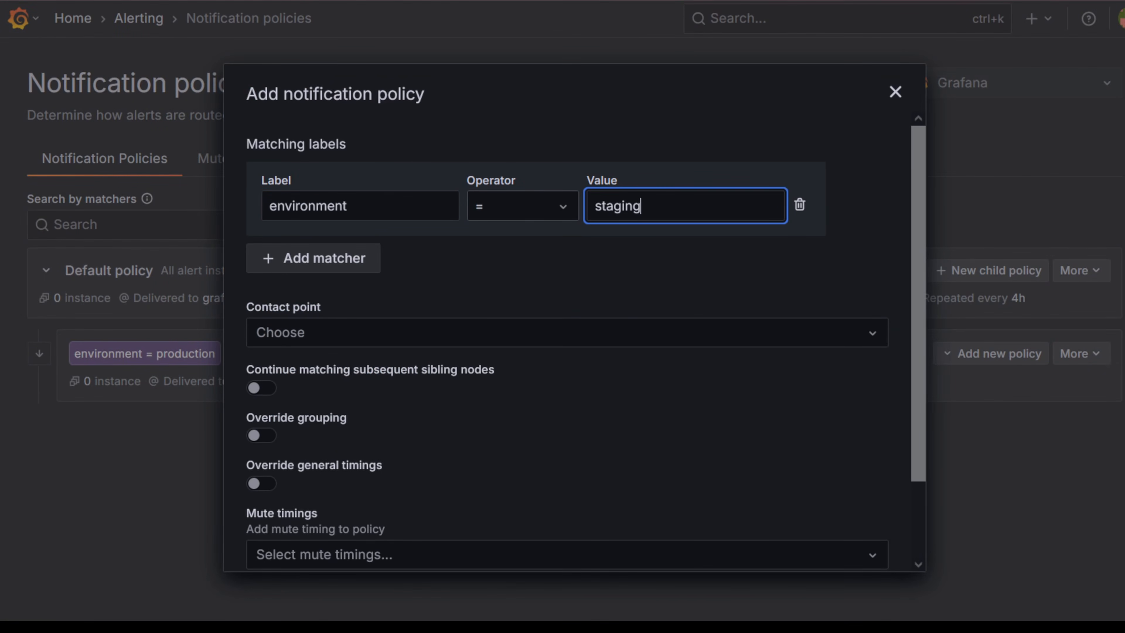
Assign the slack-staging contact point to the staging policy and save it
click(566, 332)
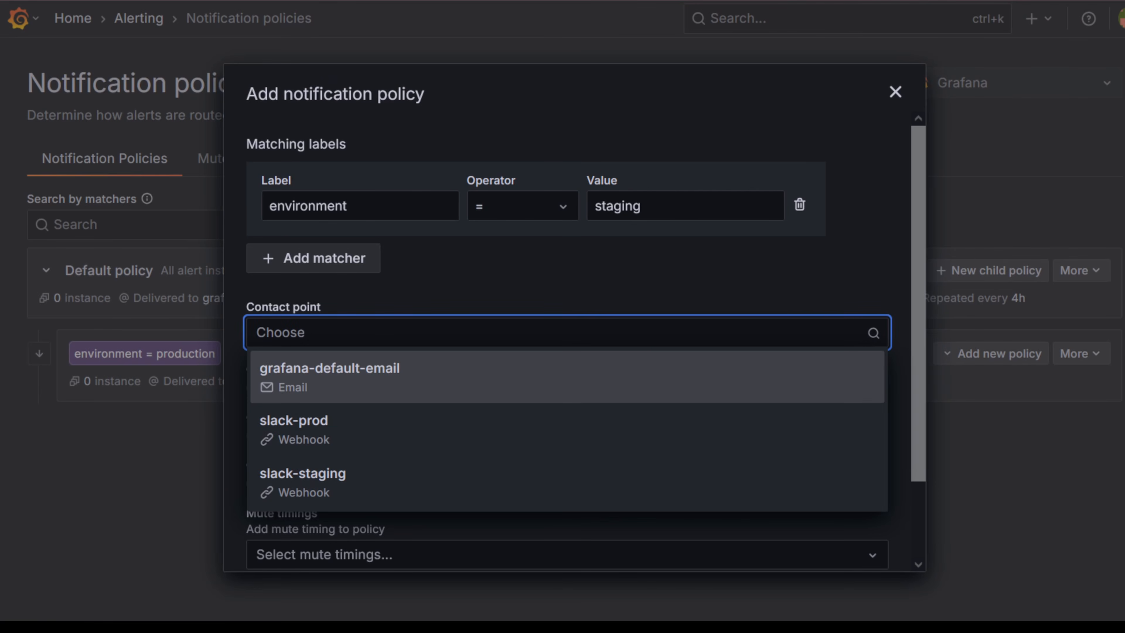
key(Down)
key(Down)
key(Return)
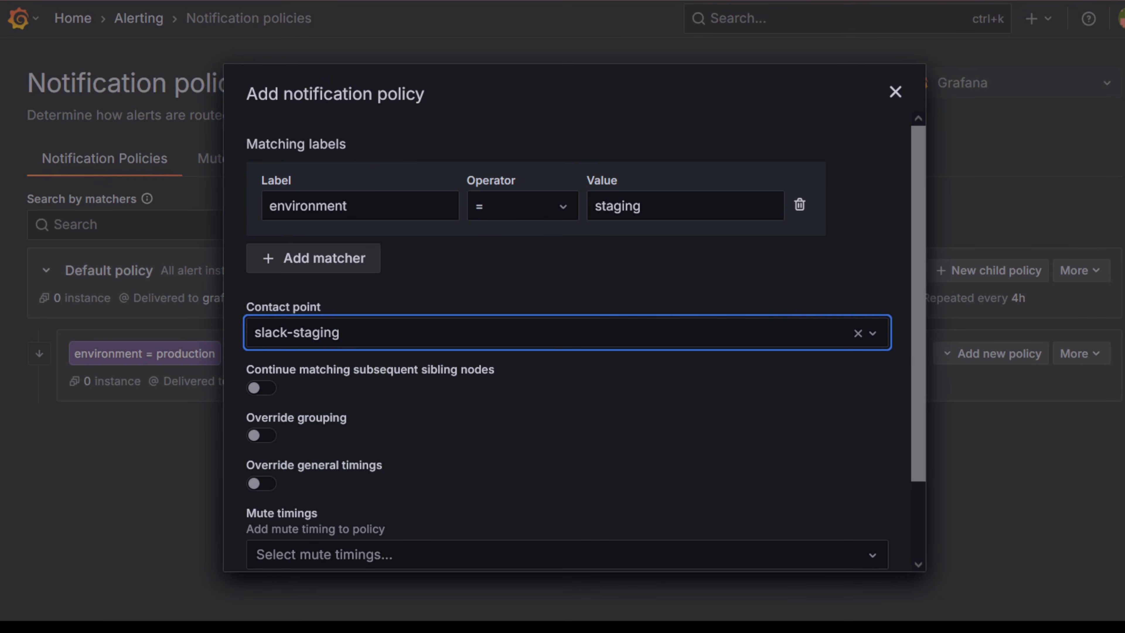
scroll(567, 337, down, 3)
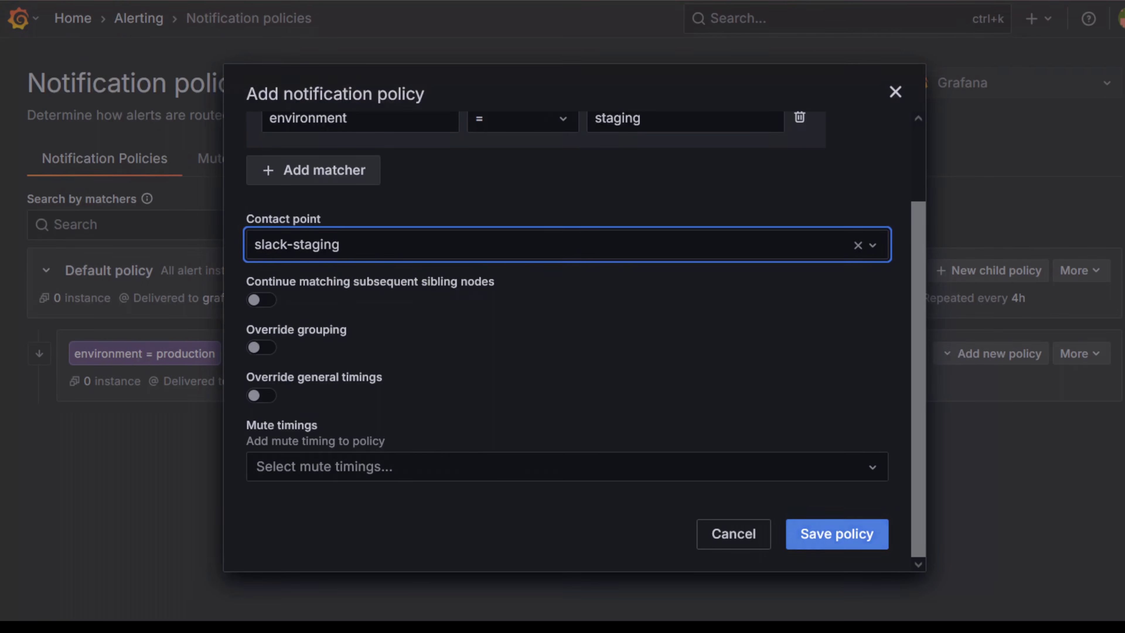
click(837, 533)
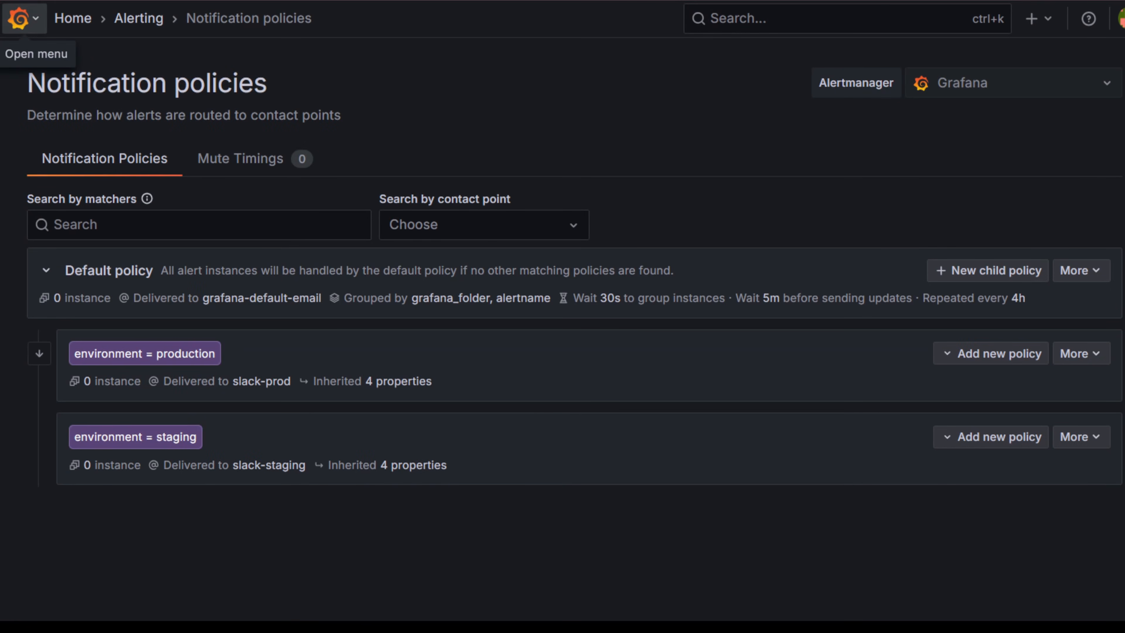
Create a new alert rule named cpu-usage
click(18, 18)
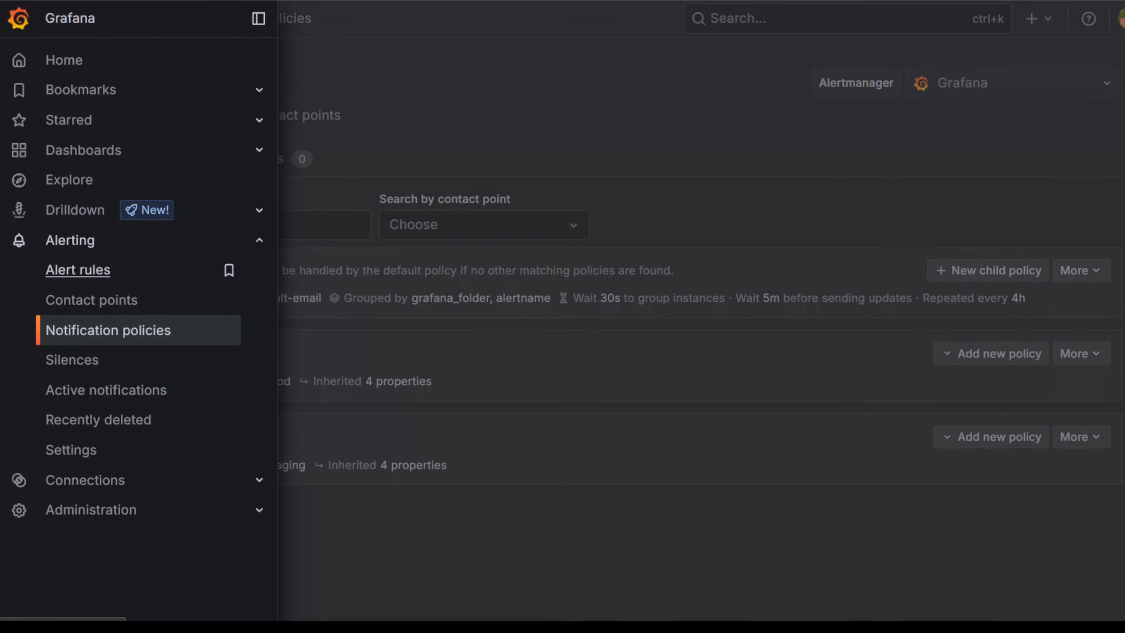
click(78, 270)
scroll(566, 332, down, 3)
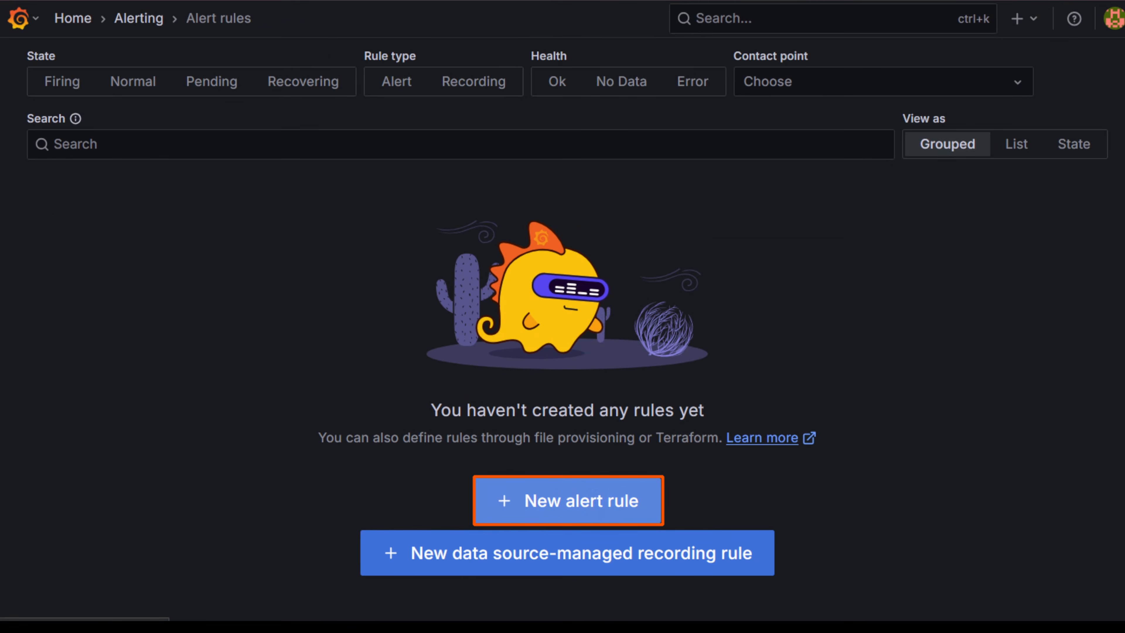
click(568, 501)
text(cpu-usage)
Select flask_app_cpu_usage as the Prometheus metric for the alert rule's query
scroll(567, 346, down, 2)
scroll(567, 346, down, 2)
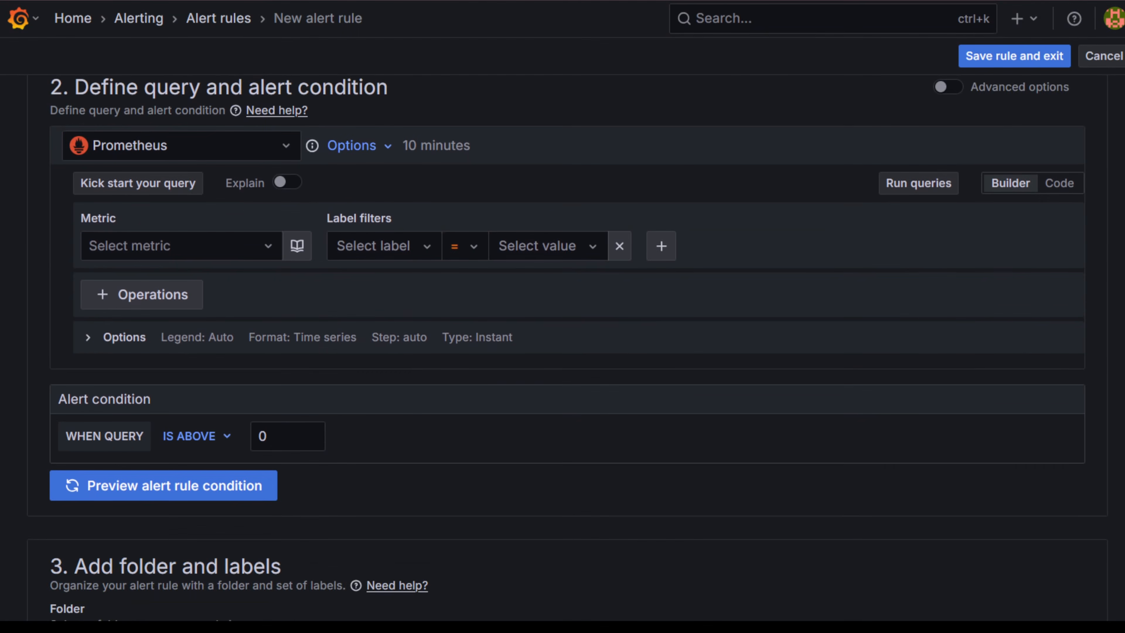
click(177, 246)
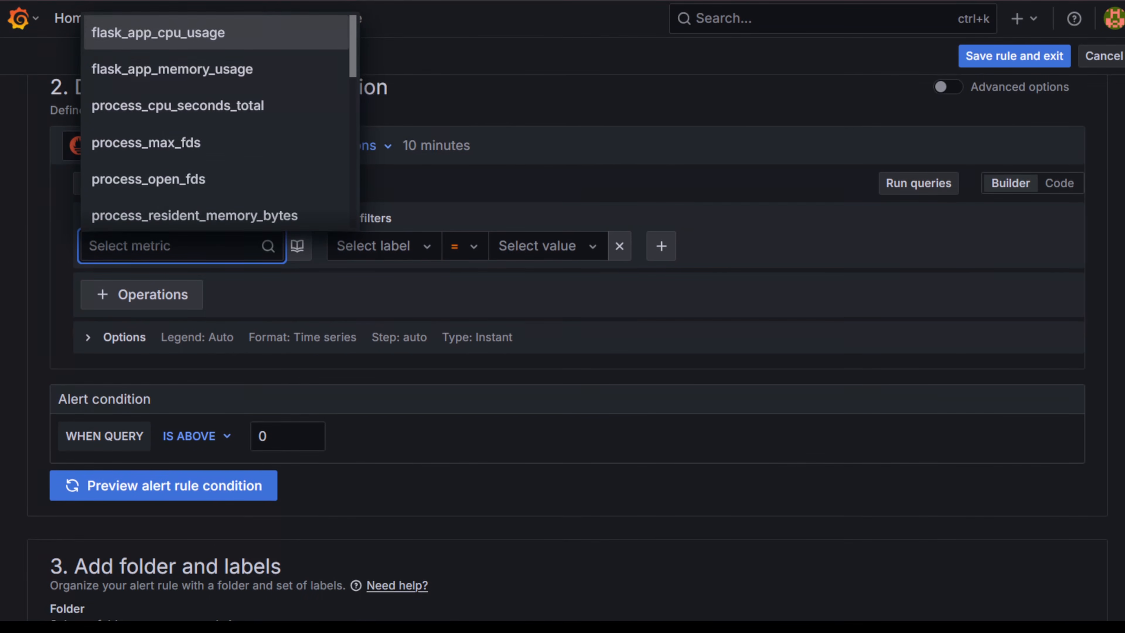
click(159, 32)
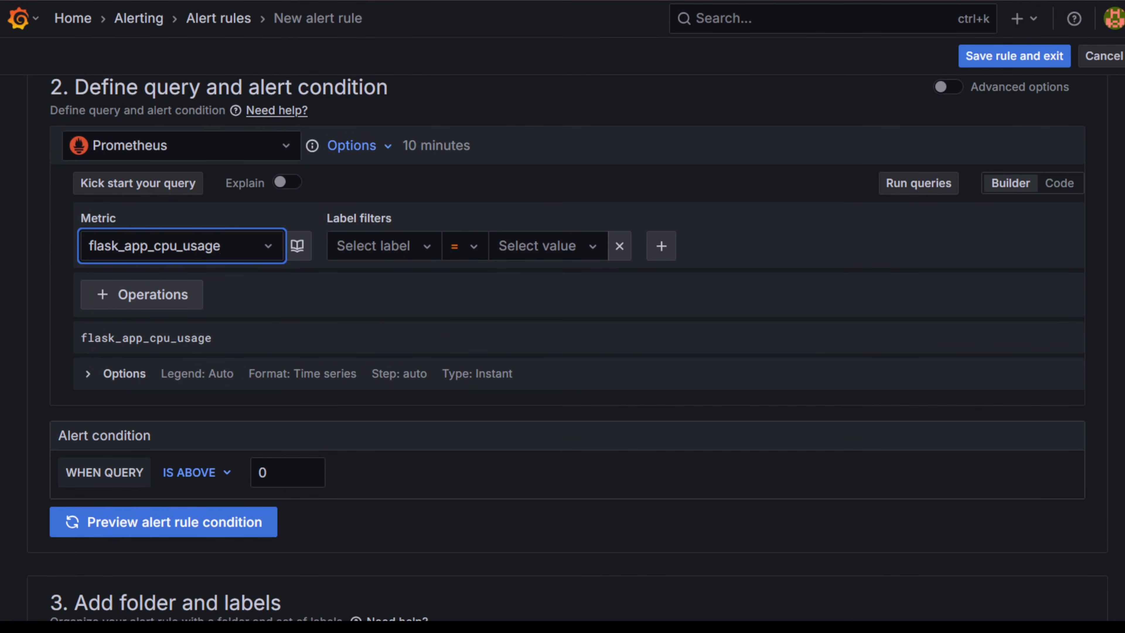
Set the alert condition to trigger when the query is above 75 and preview the rule condition several times
drag(271, 473, 228, 473)
text(75)
click(164, 522)
scroll(164, 522, down, 3)
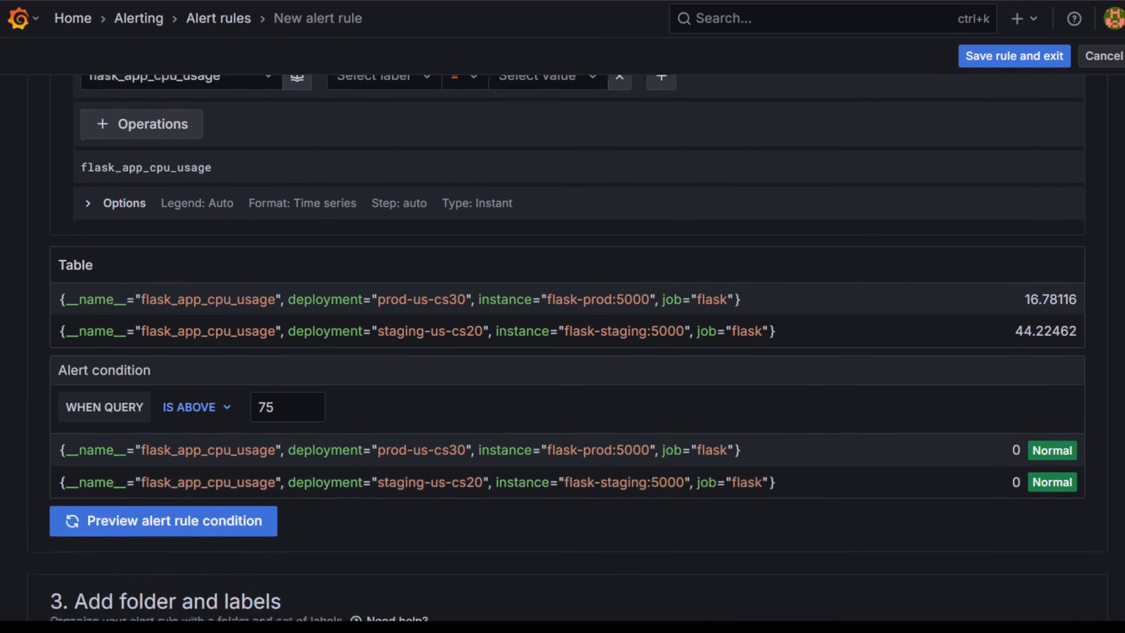
scroll(164, 522, up, 1)
scroll(567, 345, down, 2)
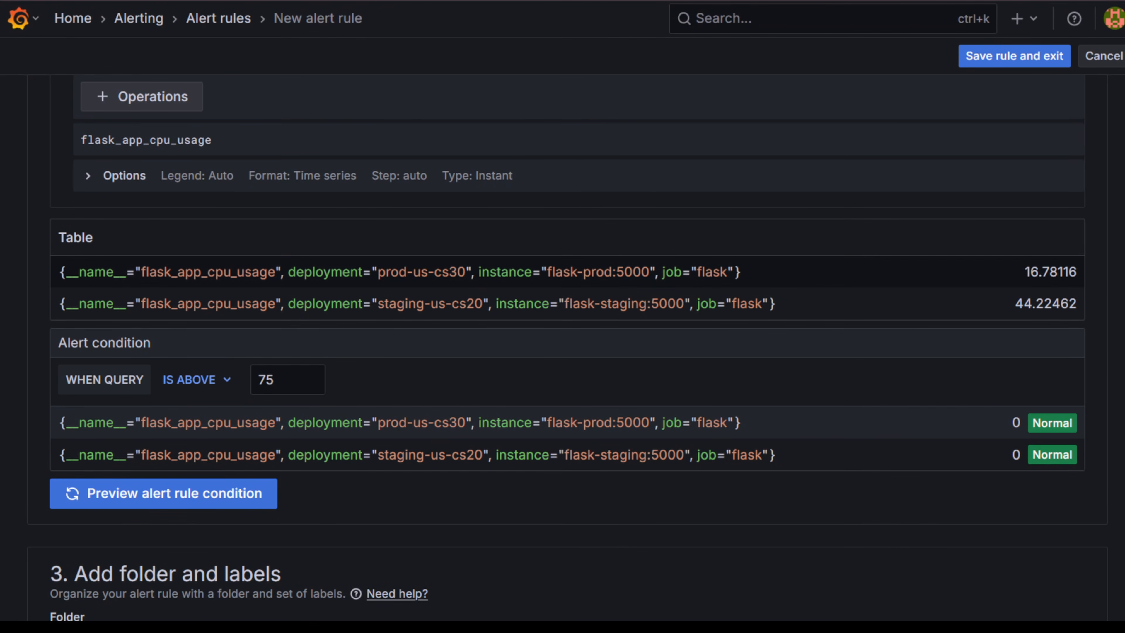
click(163, 493)
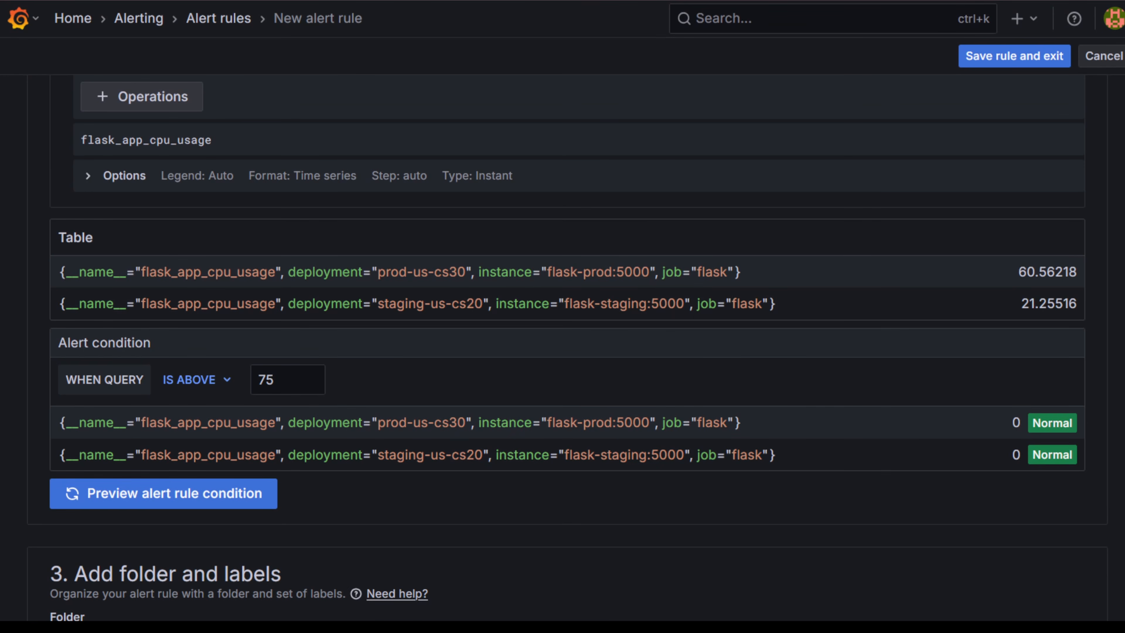
click(163, 493)
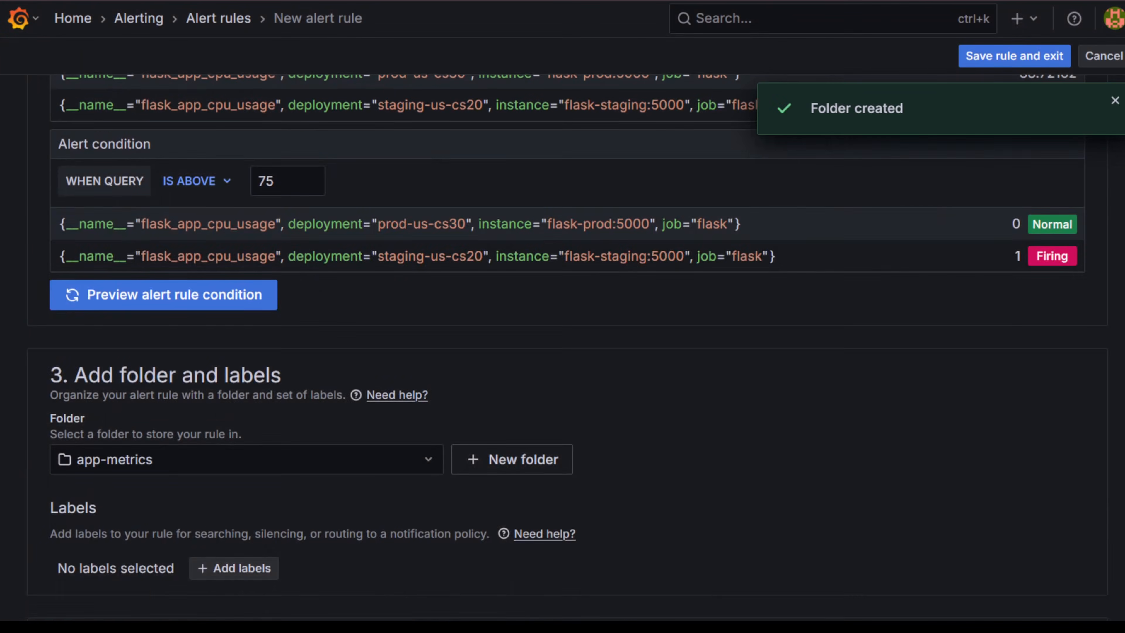
Add an environment label whose value is the reReplaceAll template that maps $labels.instance to production, staging or development
scroll(563, 311, down, 4)
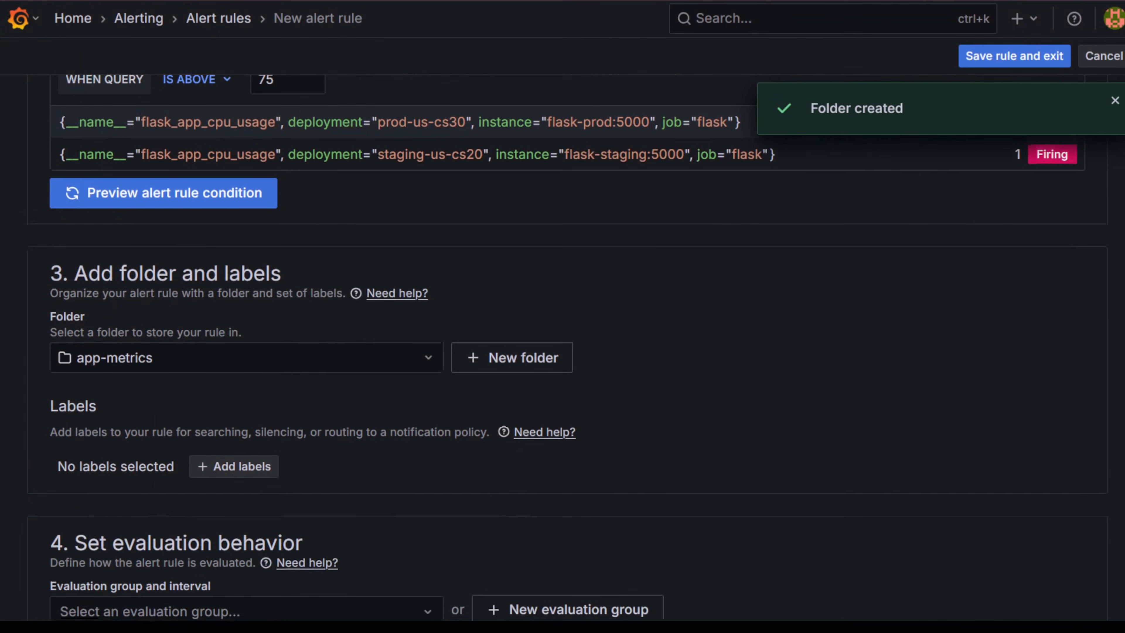
click(219, 271)
click(320, 199)
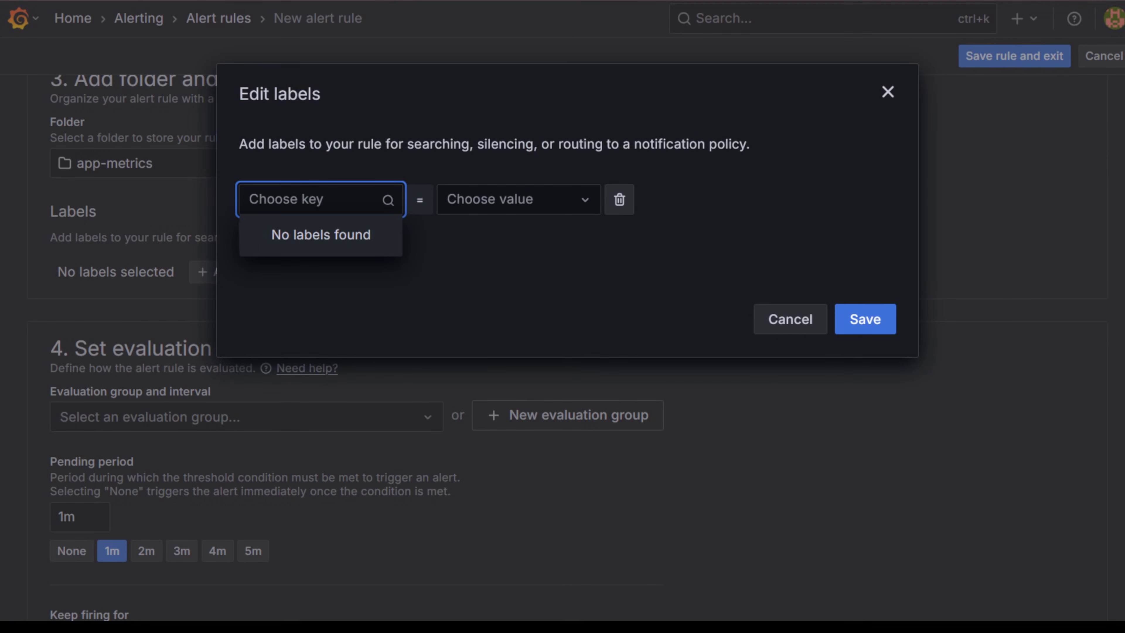
text(environment)
key(Return)
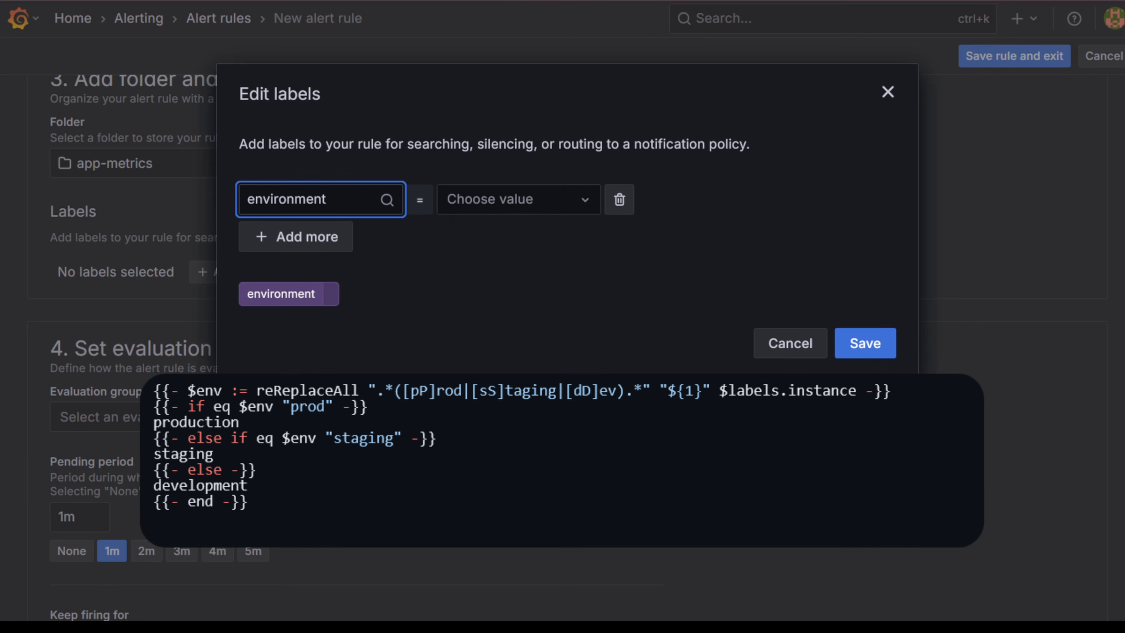
click(518, 199)
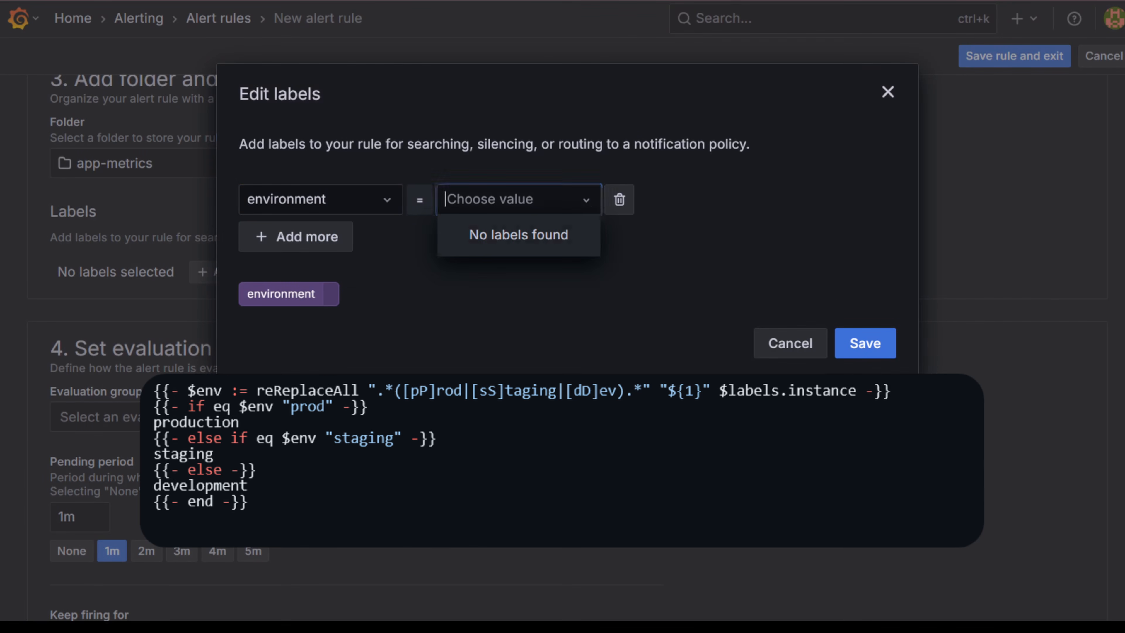
key(ctrl+v)
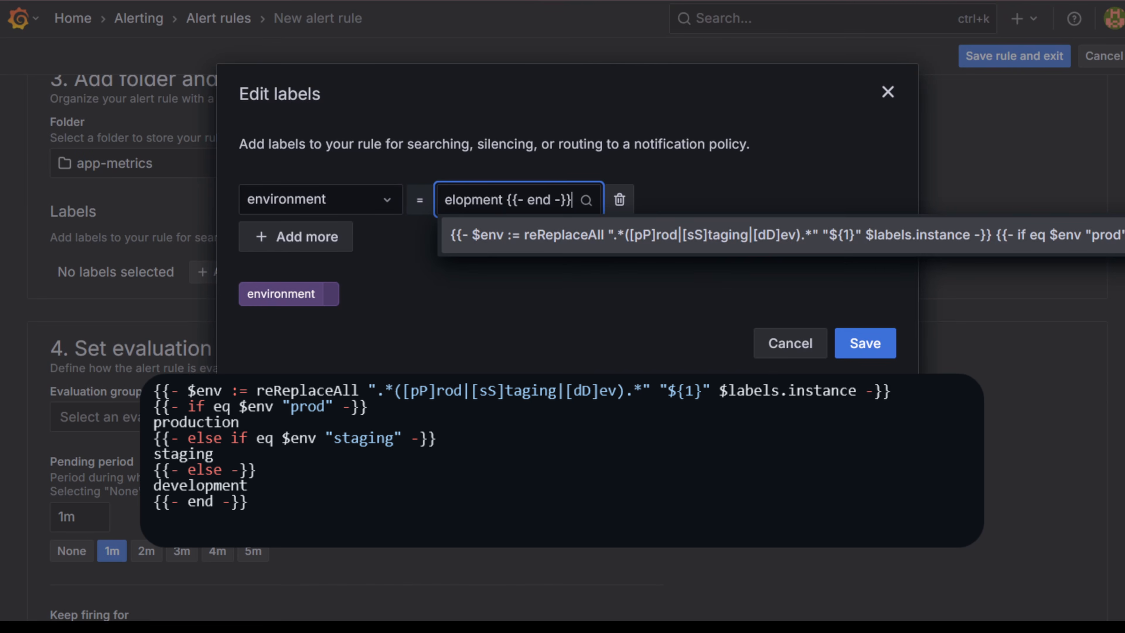
key(Return)
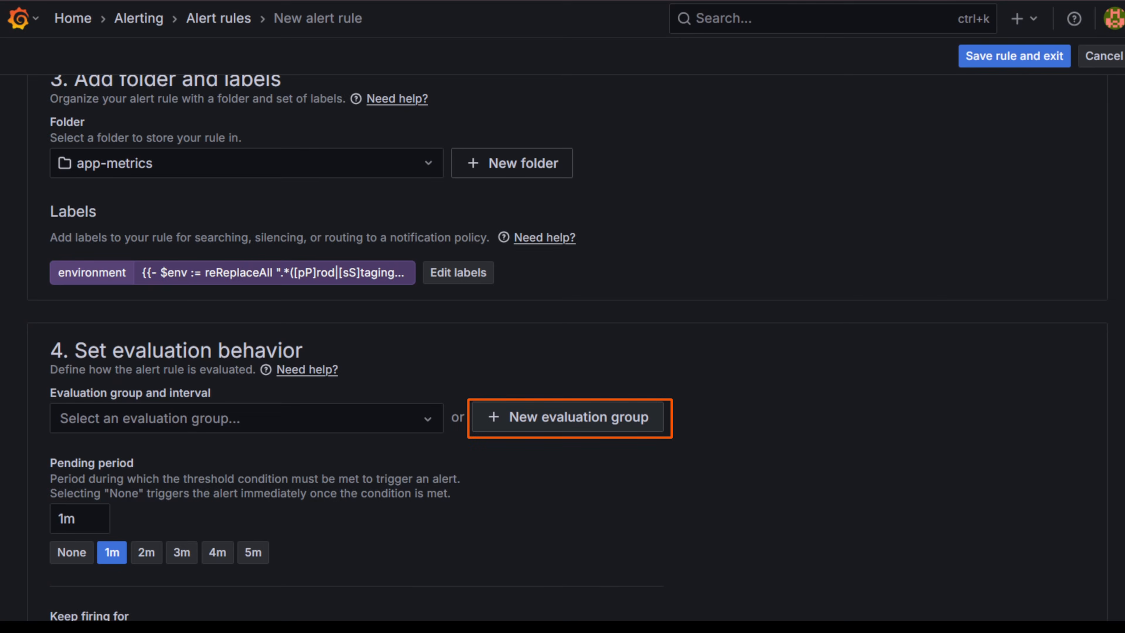
Create an evaluation group named system-usage with a 1m interval and set the rule's pending period to None
click(567, 417)
text(system-usage)
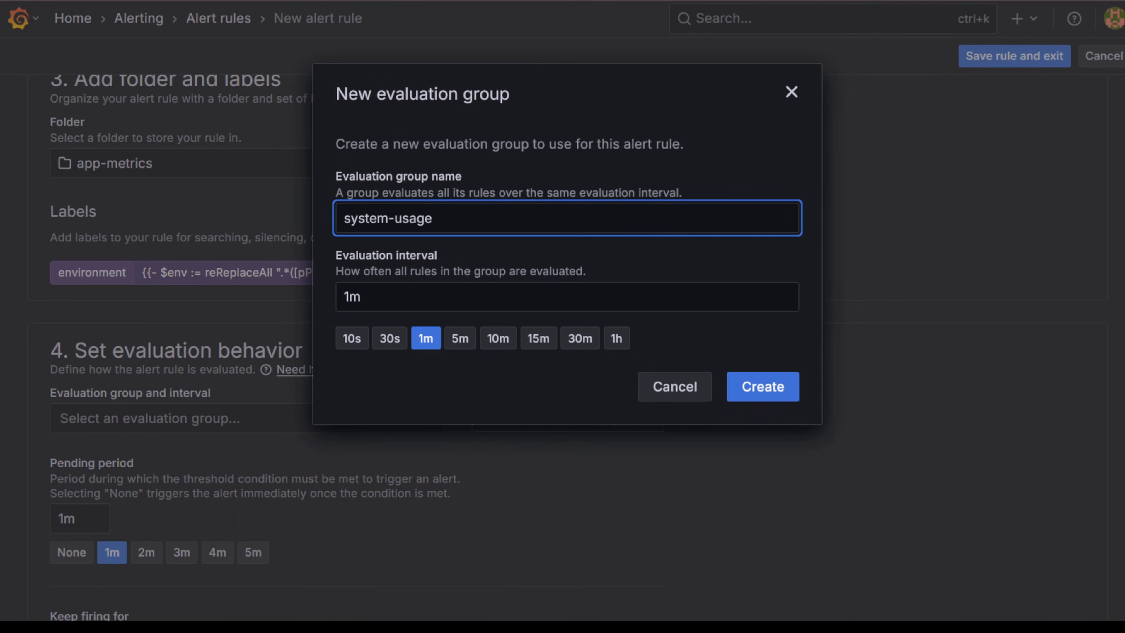
click(762, 386)
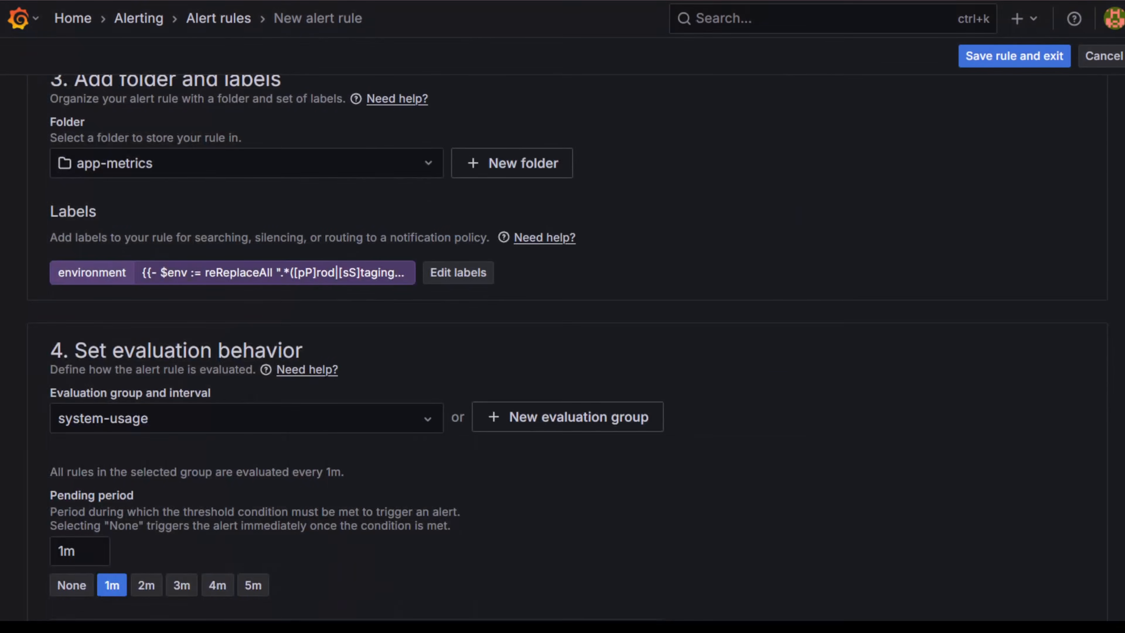
scroll(763, 386, down, 7)
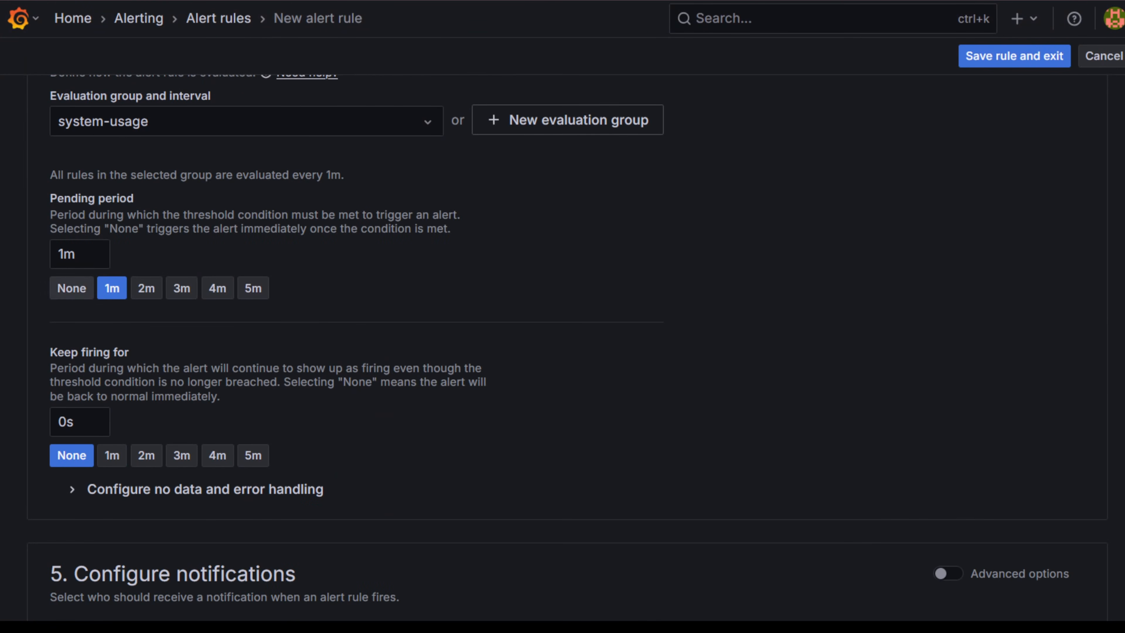
click(71, 288)
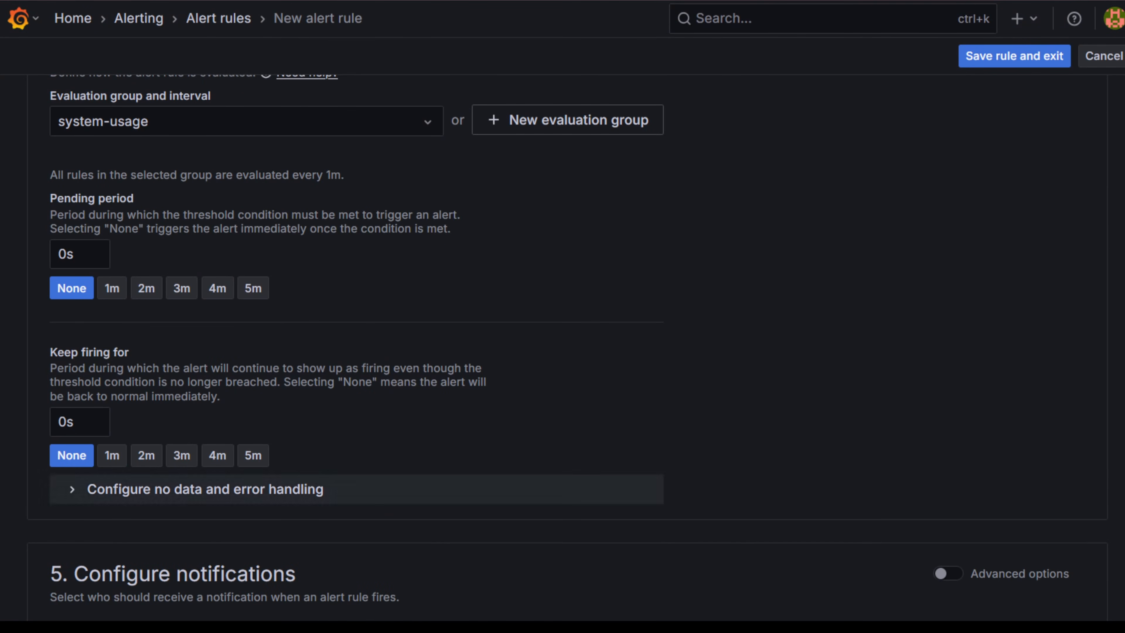
Enable the advanced options in the alert rule's notification configuration
scroll(562, 346, down, 5)
scroll(563, 345, down, 6)
scroll(563, 345, up, 2)
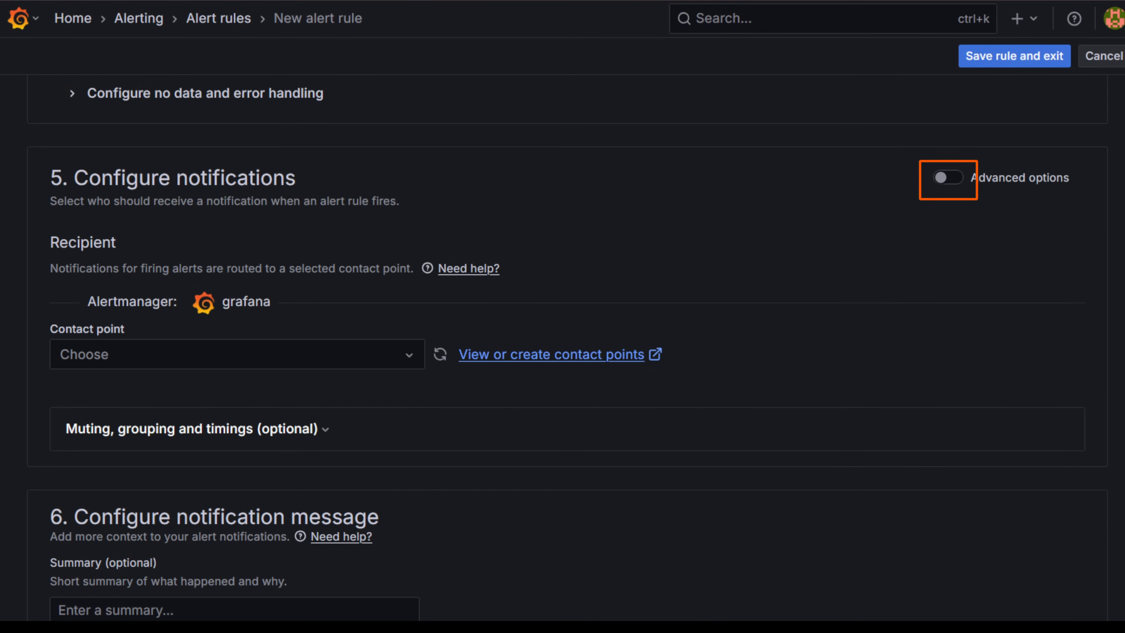
click(947, 177)
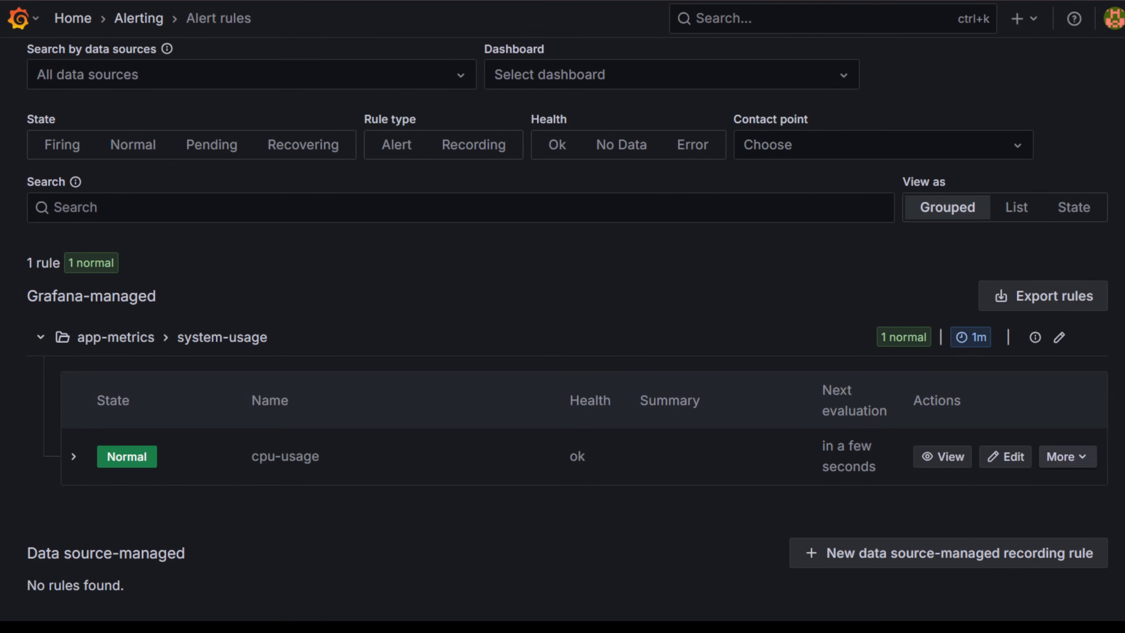
Duplicate the cpu-usage alert rule as memory-usage and set its query metric to flask_app_memory_usage
click(1067, 456)
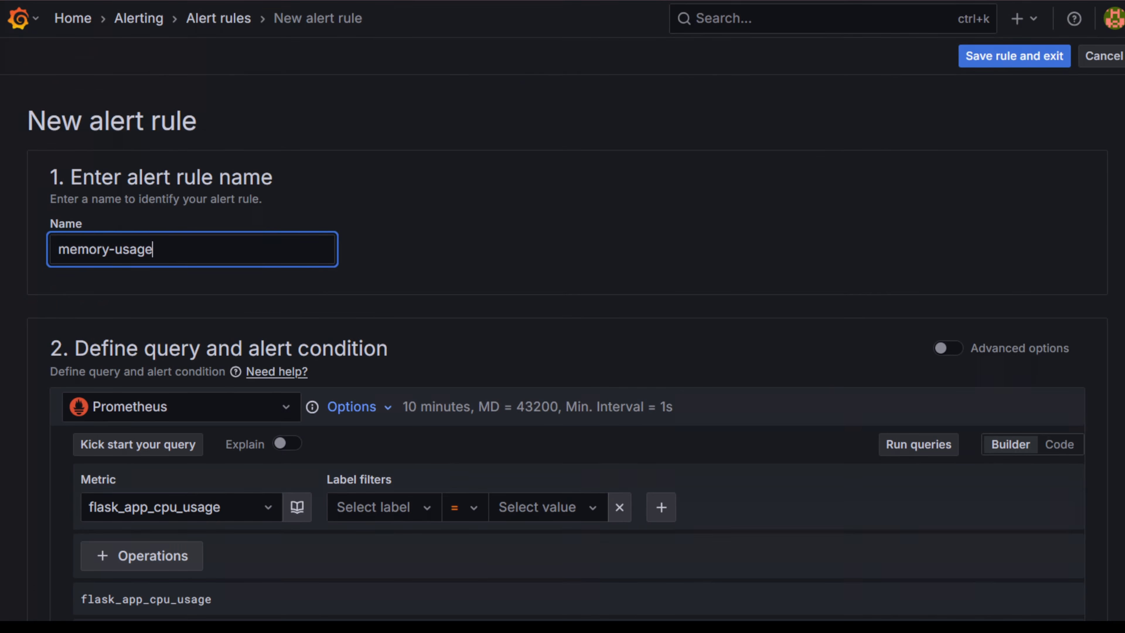
scroll(567, 348, down, 4)
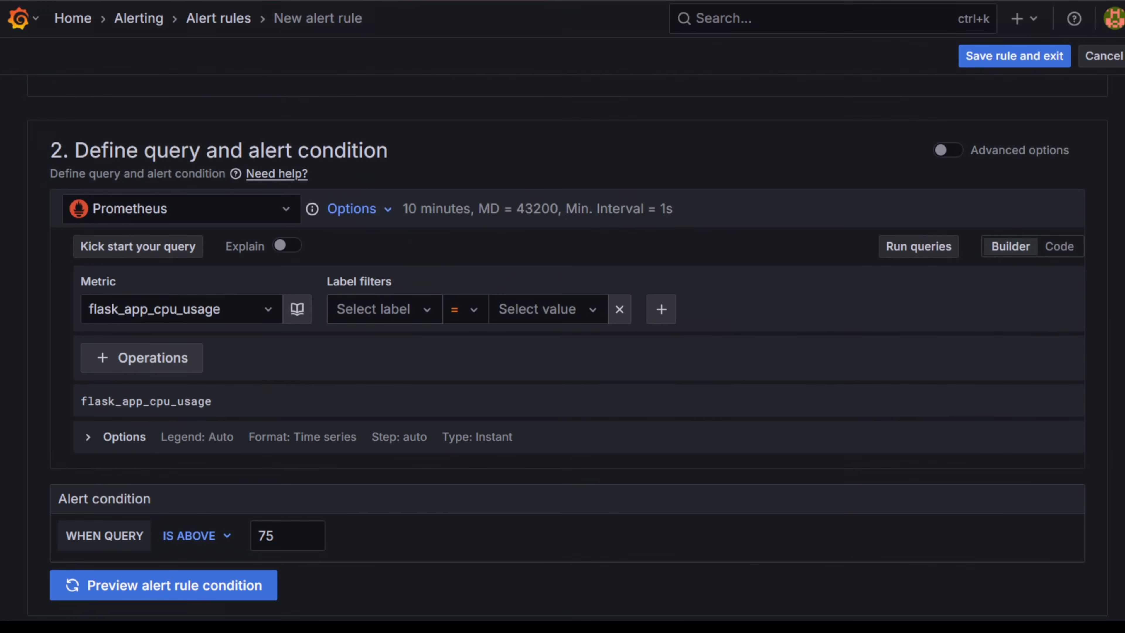
click(177, 309)
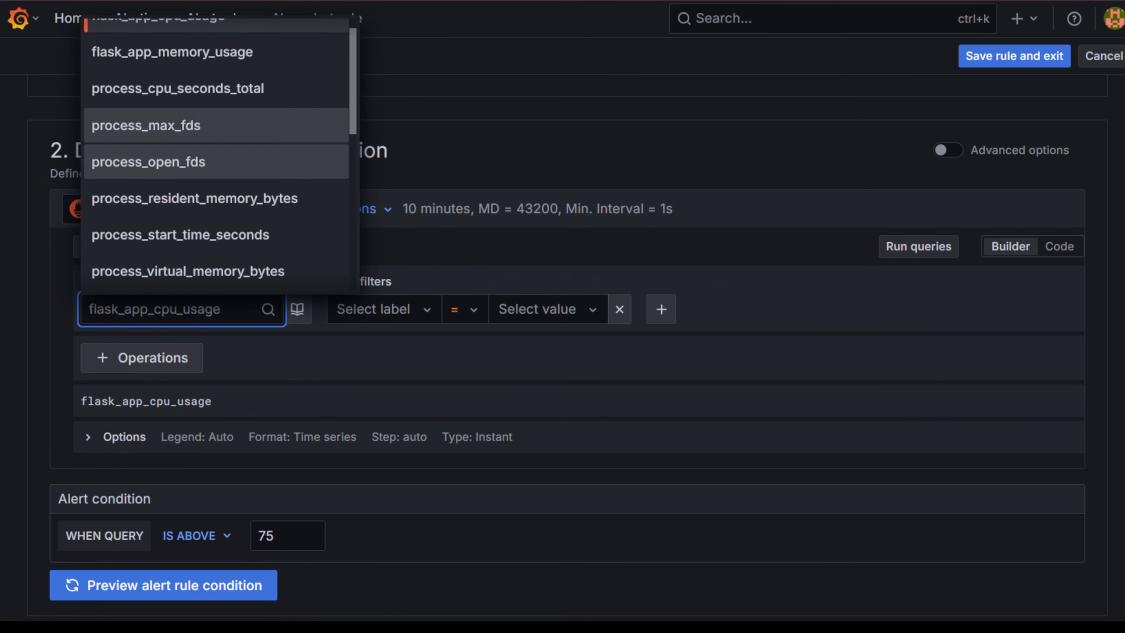
click(172, 51)
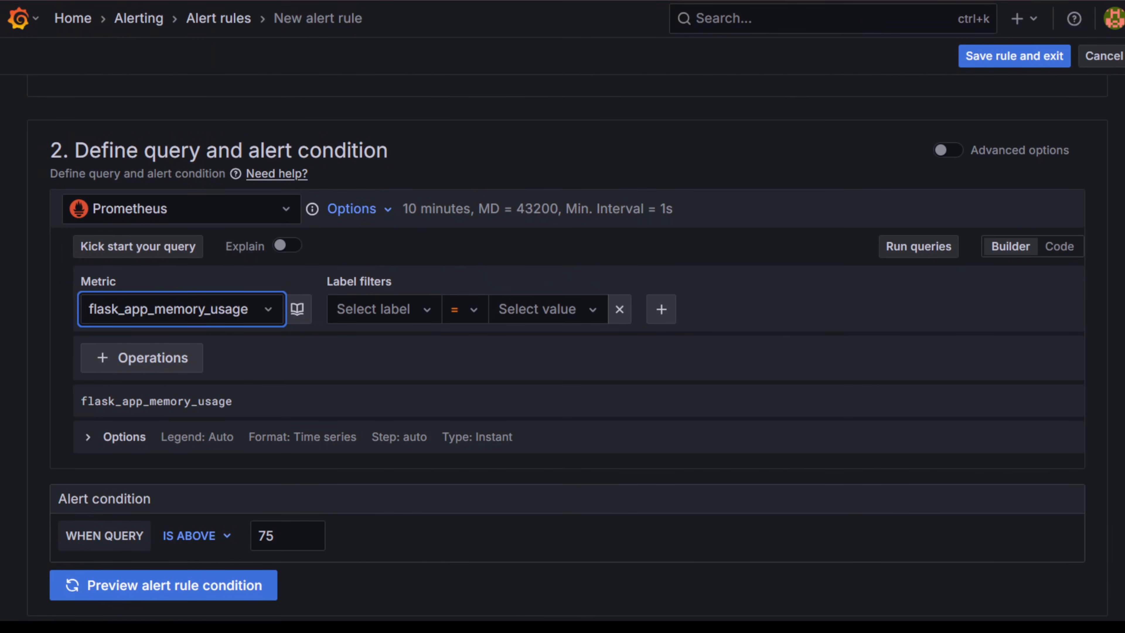
Set the memory-usage alert threshold to above 60, preview the rule condition, and save the rule
scroll(567, 311, down, 2)
double_click(267, 436)
text(60)
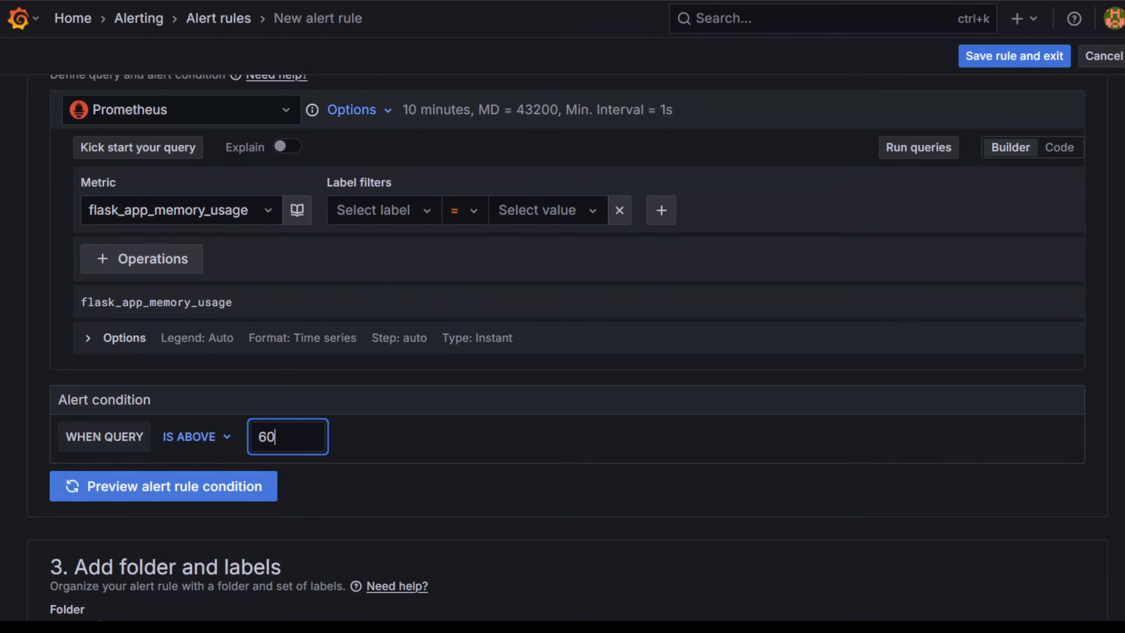
click(163, 486)
scroll(567, 348, down, 5)
scroll(567, 347, down, 10)
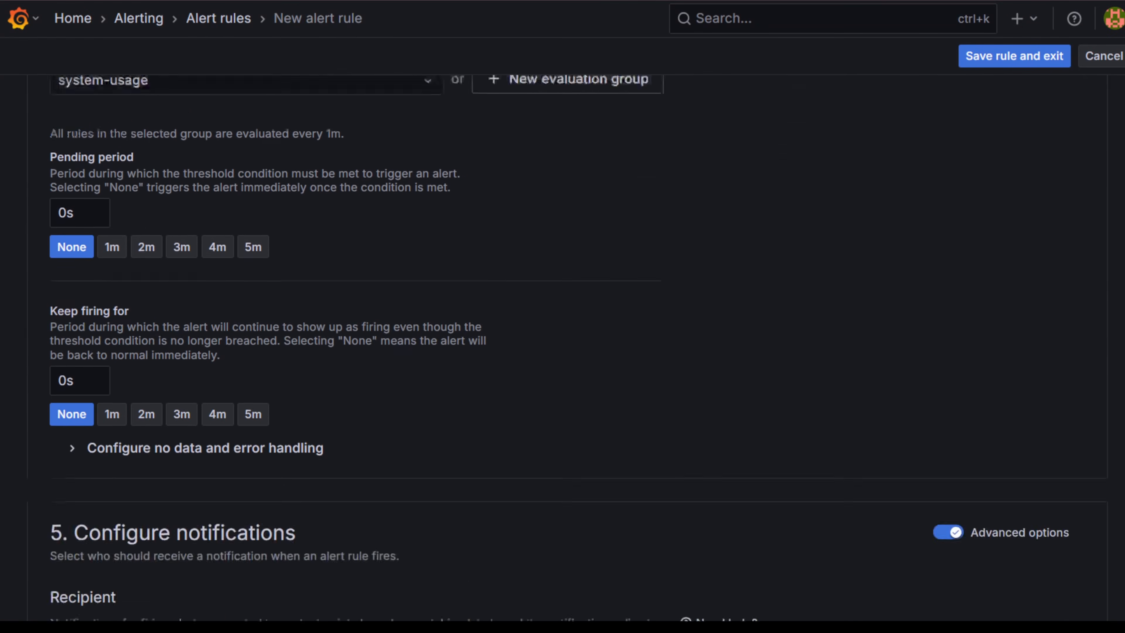
click(1014, 56)
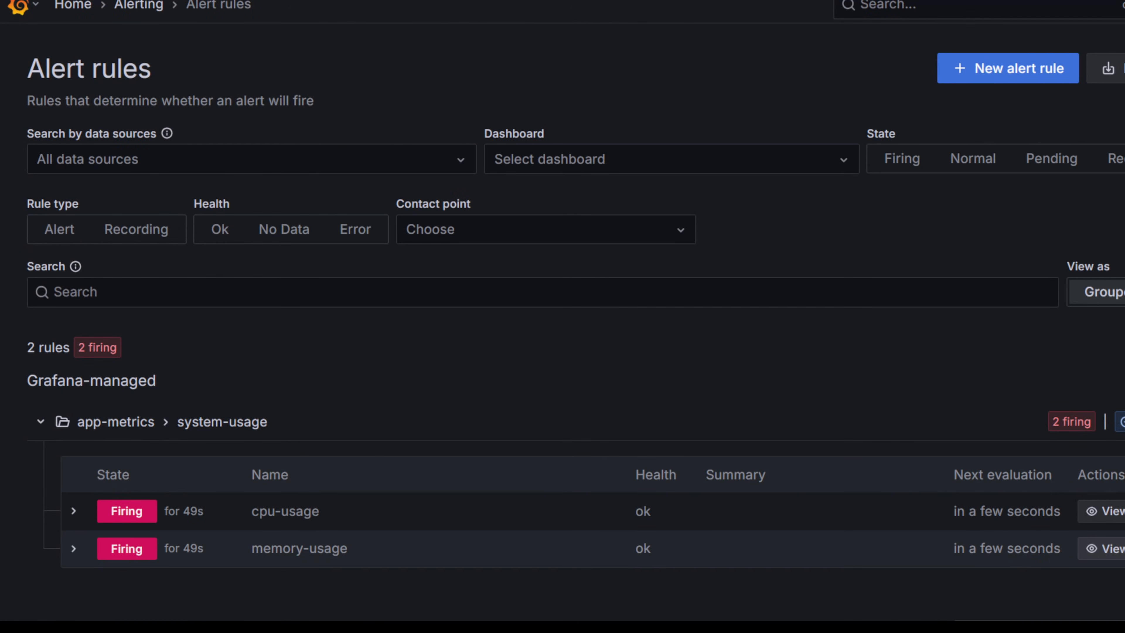
Expand the cpu-usage rule and examine the environment labels on its production and staging alert instances
scroll(74, 487, down, 1)
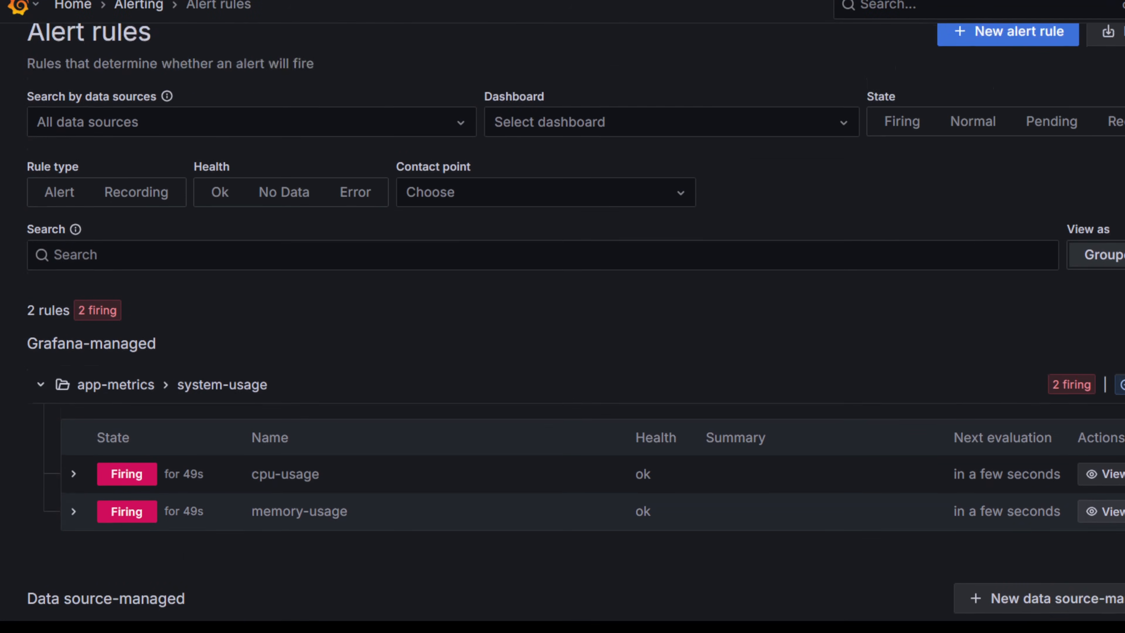
click(73, 477)
scroll(576, 323, down, 9)
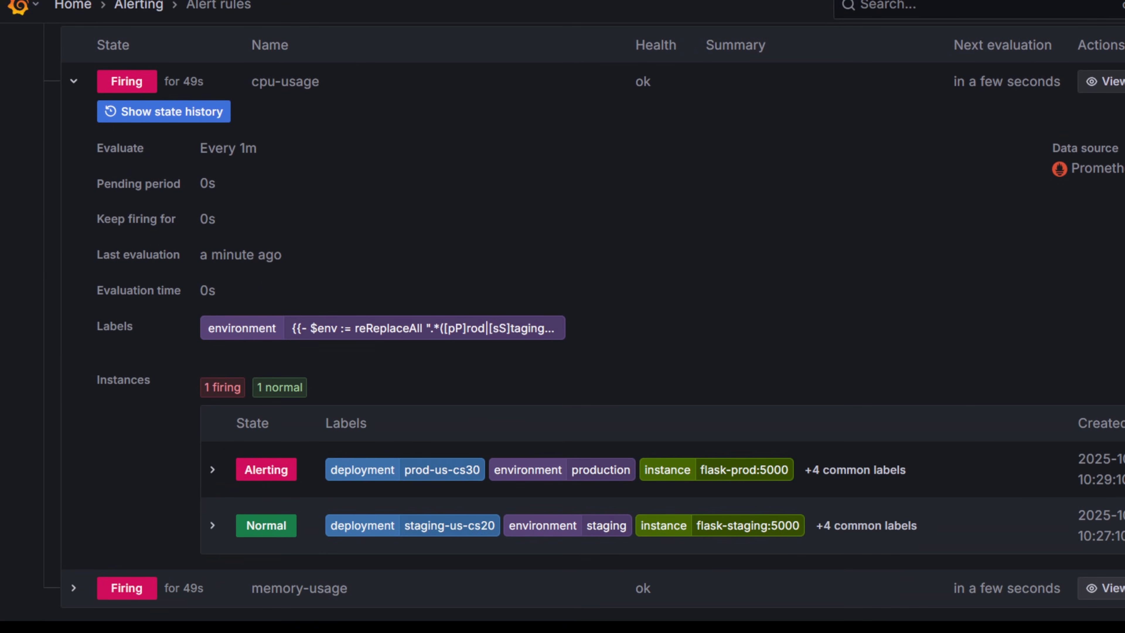
drag(514, 470, 624, 470)
drag(522, 525, 620, 525)
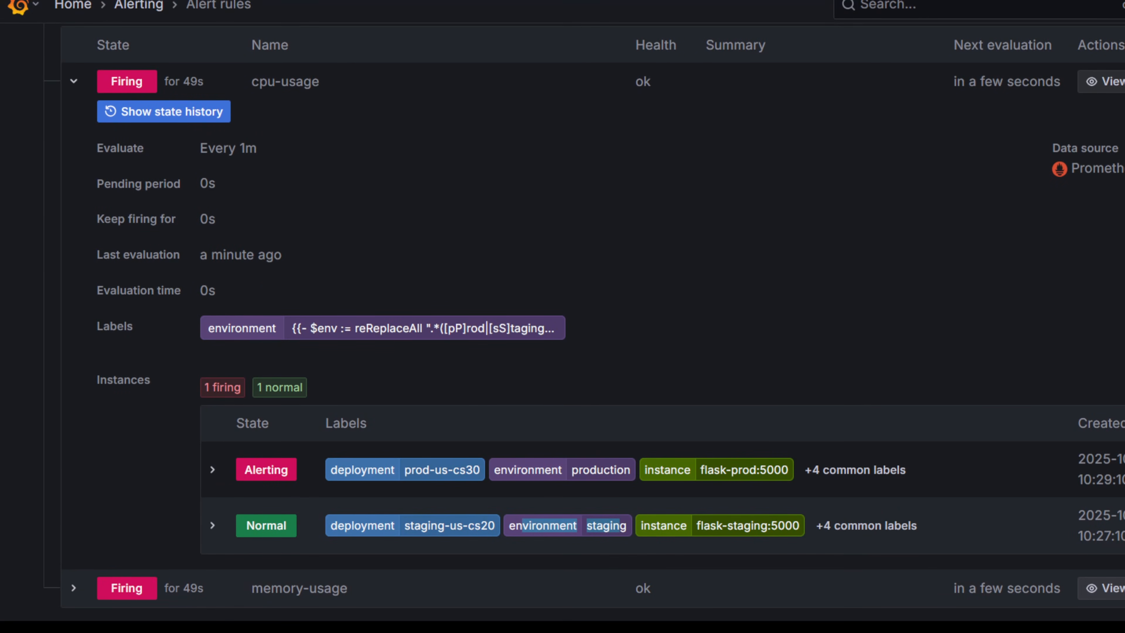
click(621, 525)
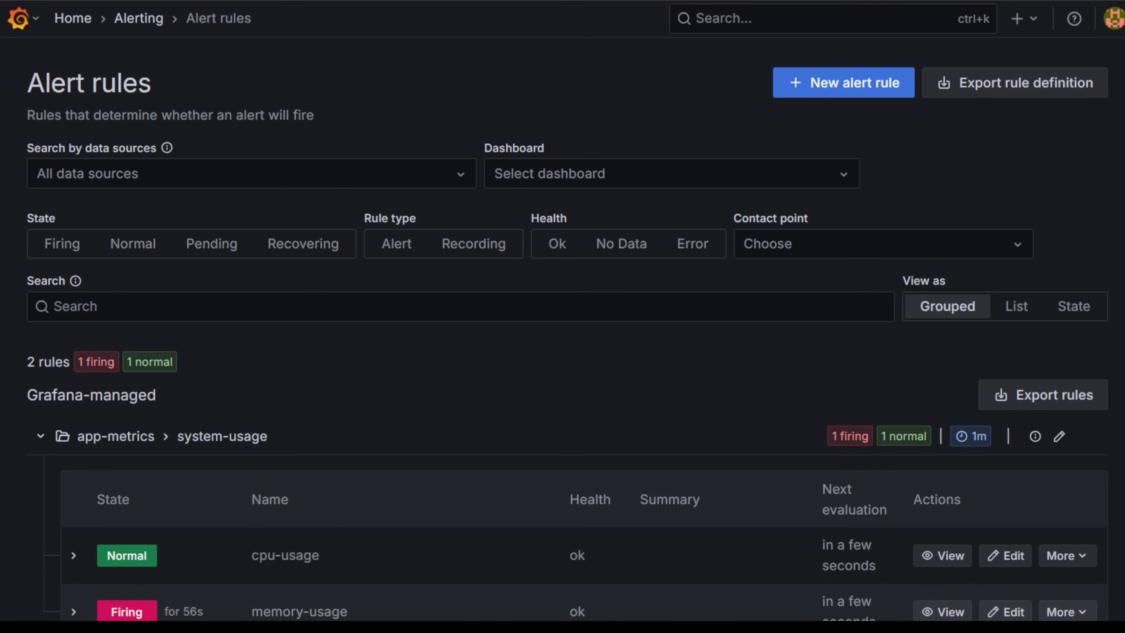
Open the active notifications to check which contact point receives the firing alerts
click(22, 18)
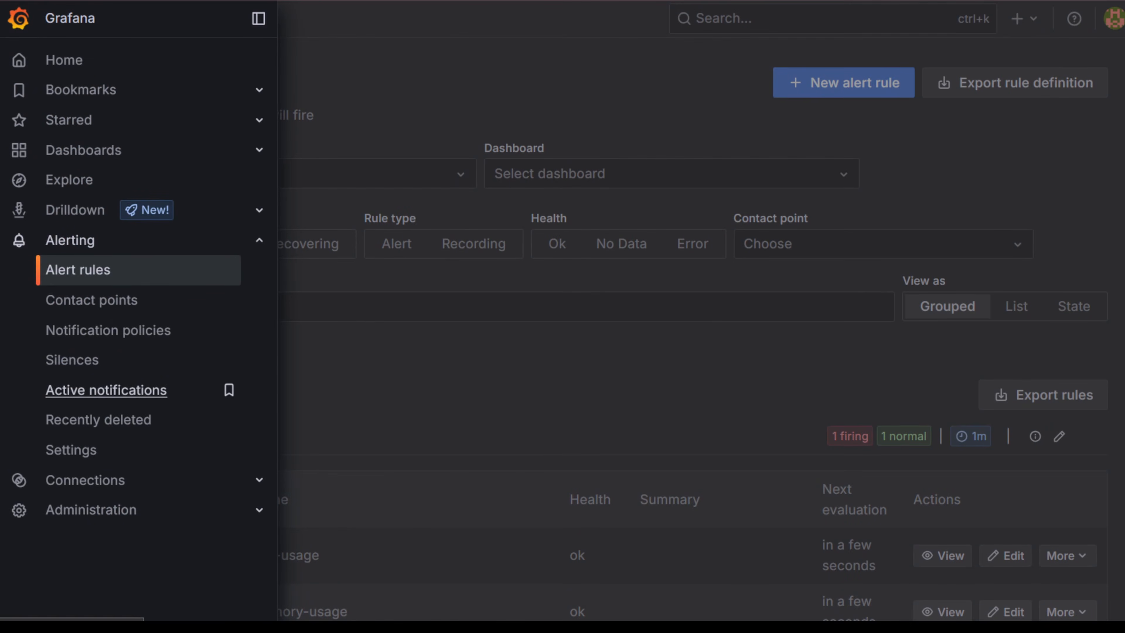
click(107, 390)
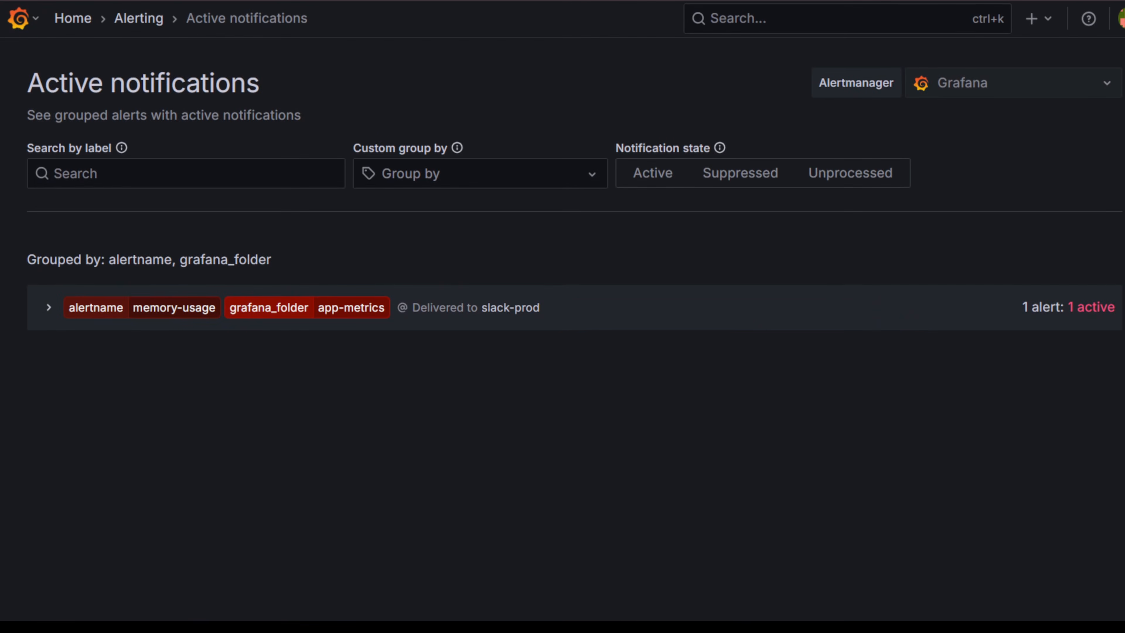